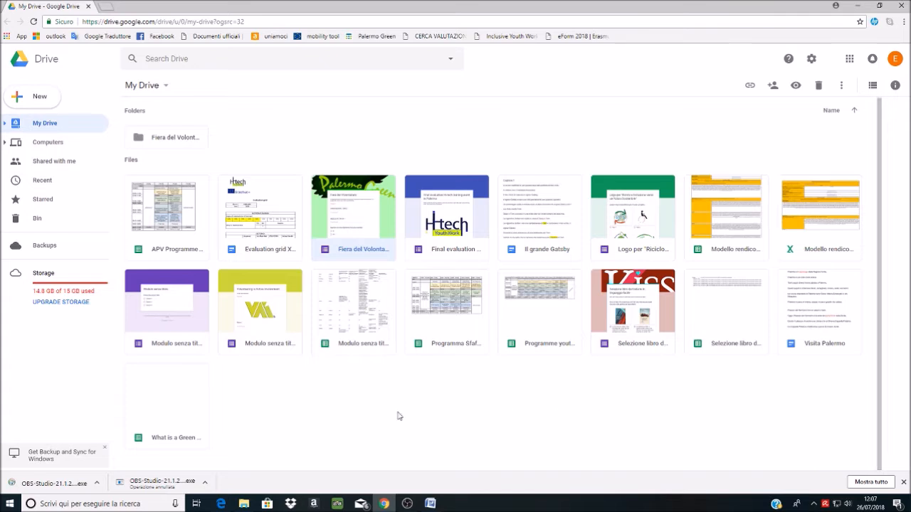
Open the "Volunteering is Active Involvement" form from Drive and review its questions.
double_click(251, 298)
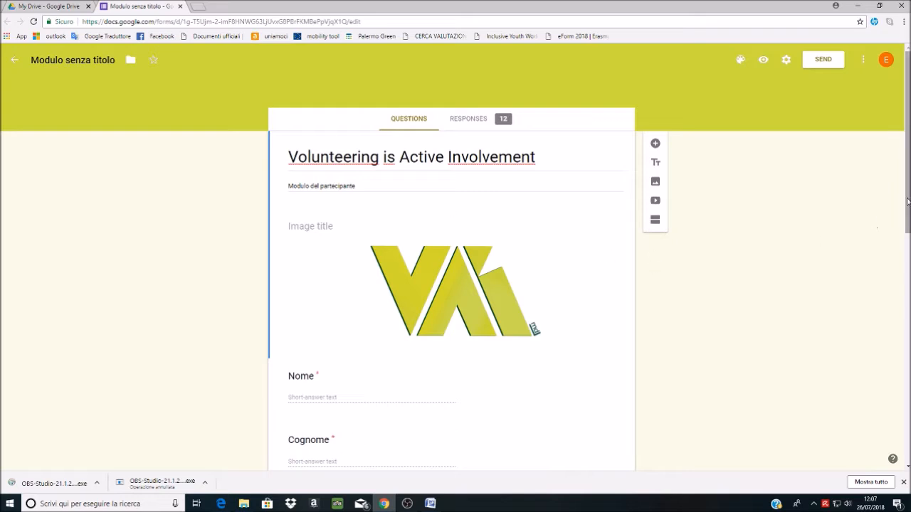
left_click_drag(905, 204, 907, 241)
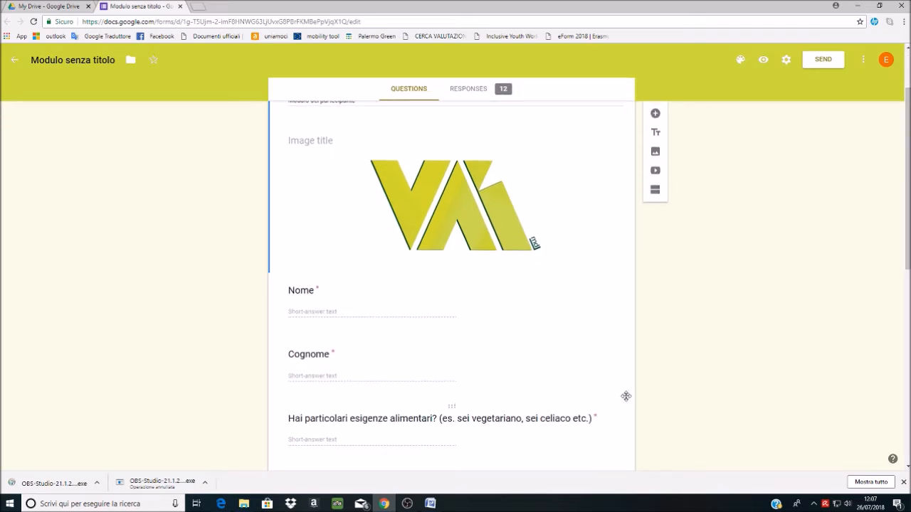
left_click_drag(909, 187, 909, 283)
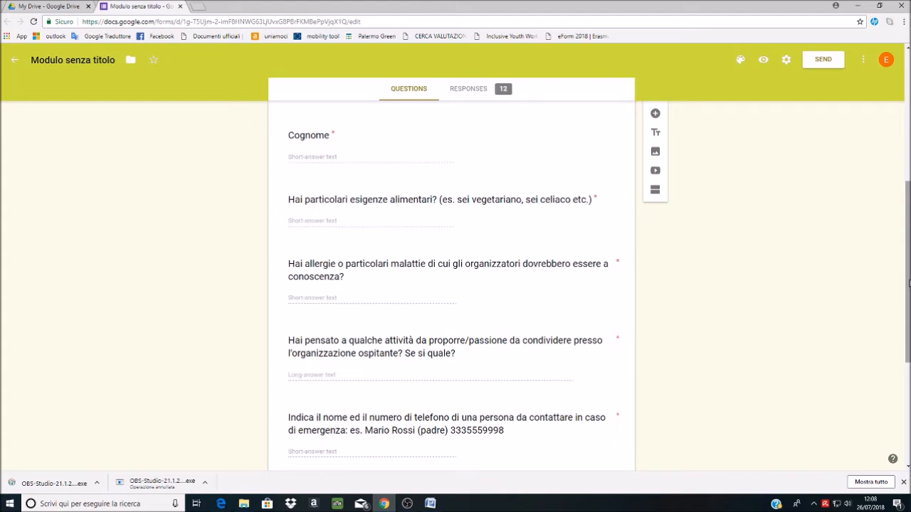
left_click_drag(908, 284, 904, 164)
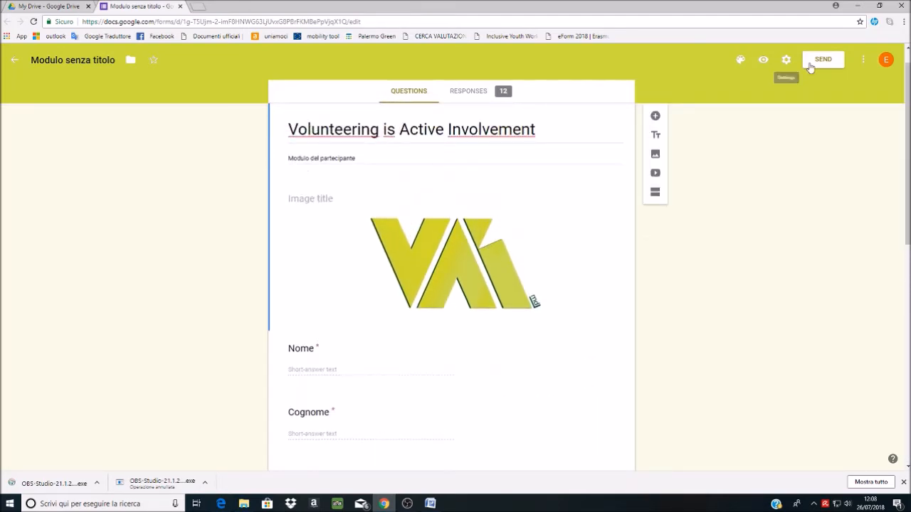
Review the form's sending options for email, link and embedded HTML, and close them without sending.
left_click(809, 66)
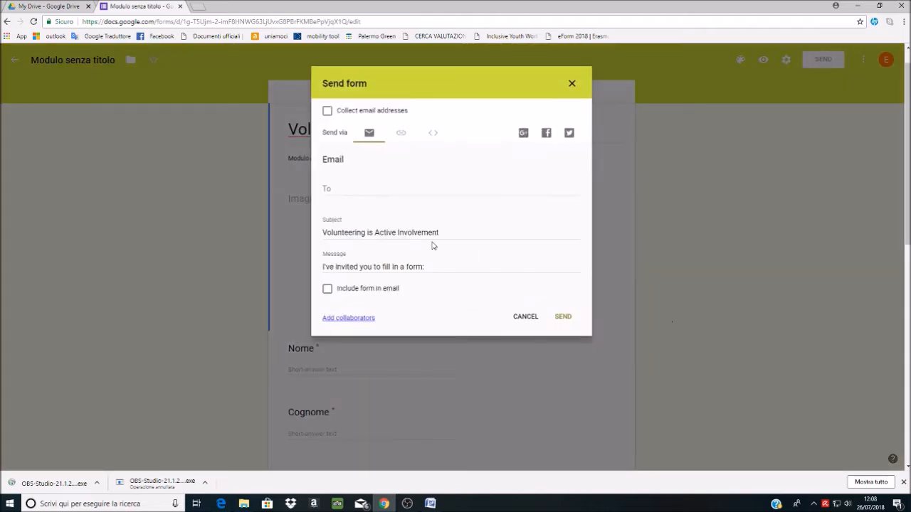
left_click(400, 133)
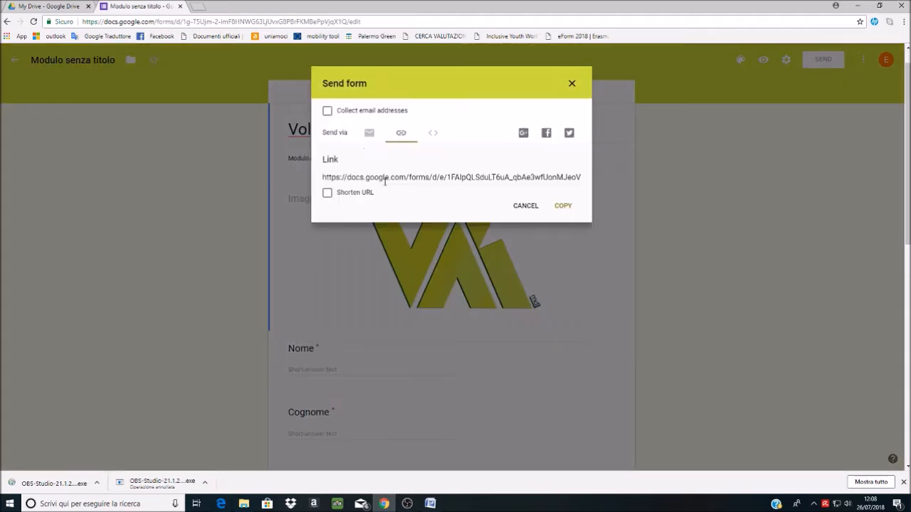
left_click(431, 137)
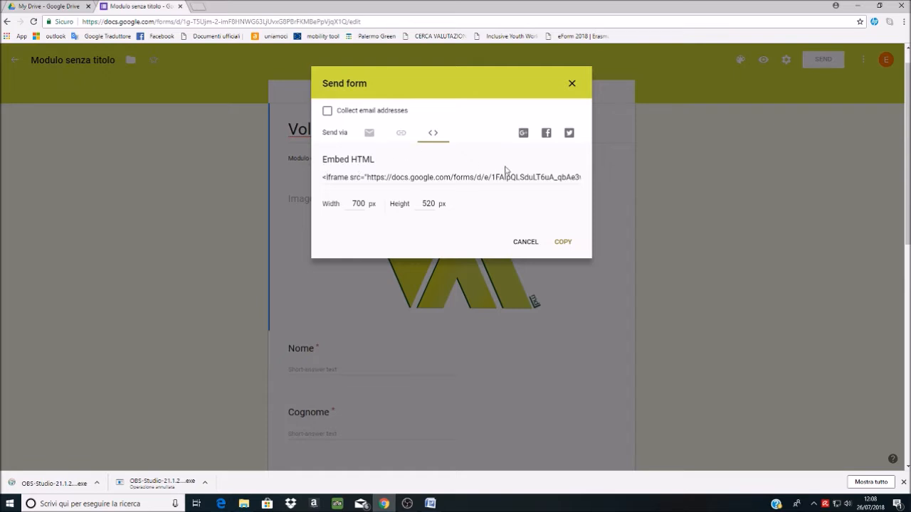
left_click(571, 84)
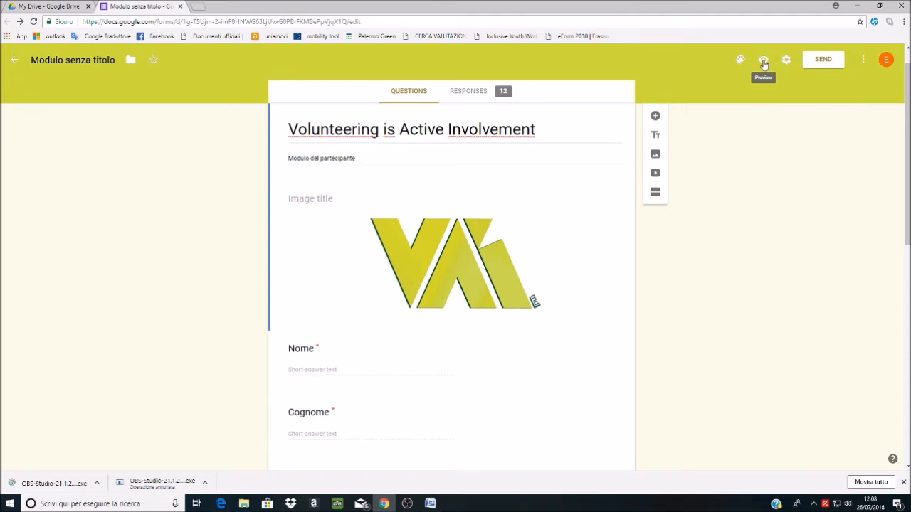
Preview the "Volunteering is Active Involvement" form as a respondent and read it through to the end.
left_click(763, 63)
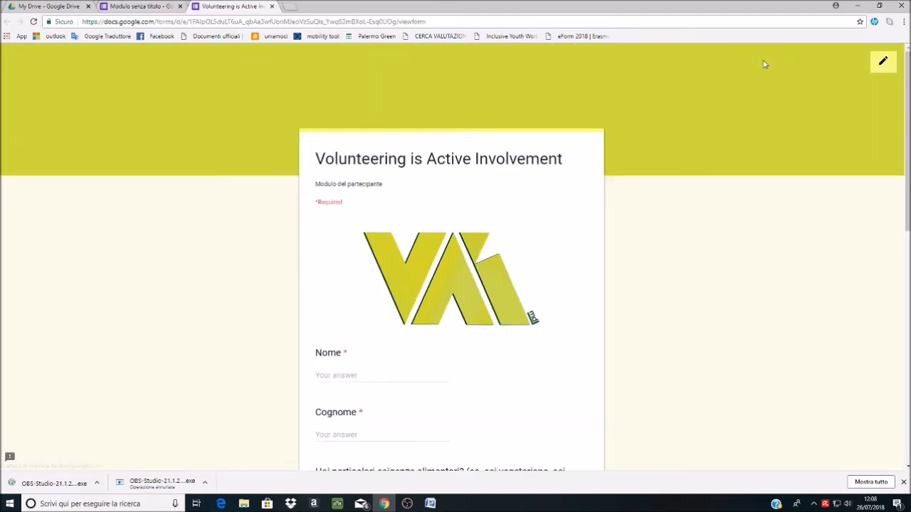
left_click_drag(907, 164, 907, 321)
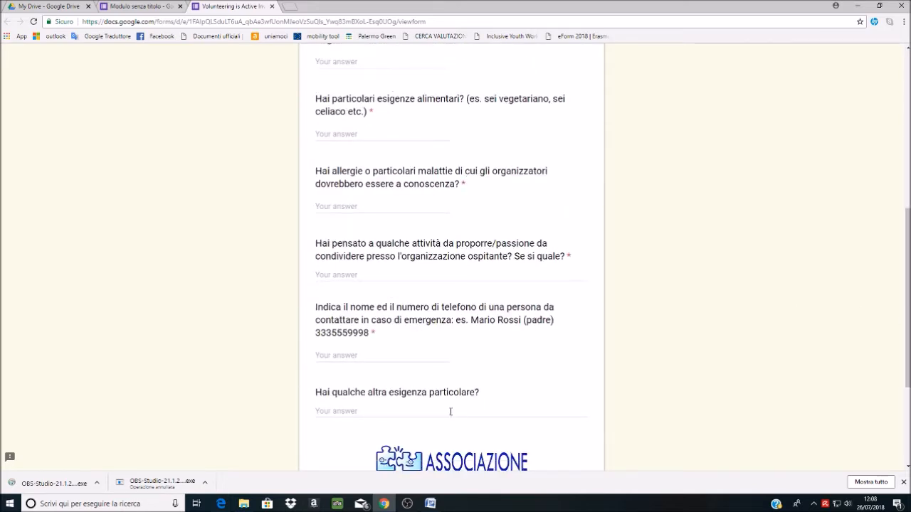
left_click_drag(908, 301, 907, 375)
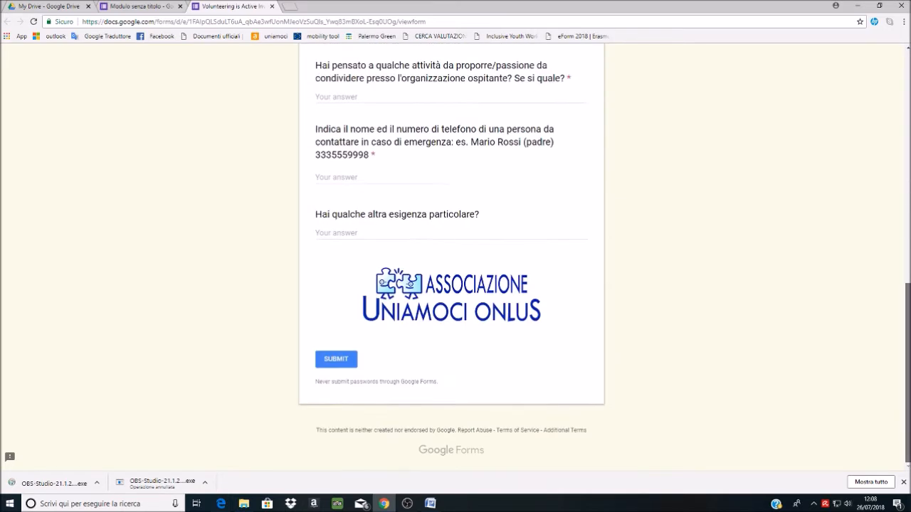
Return to the form editor, view the response summary and open the responses in a spreadsheet.
left_click(141, 7)
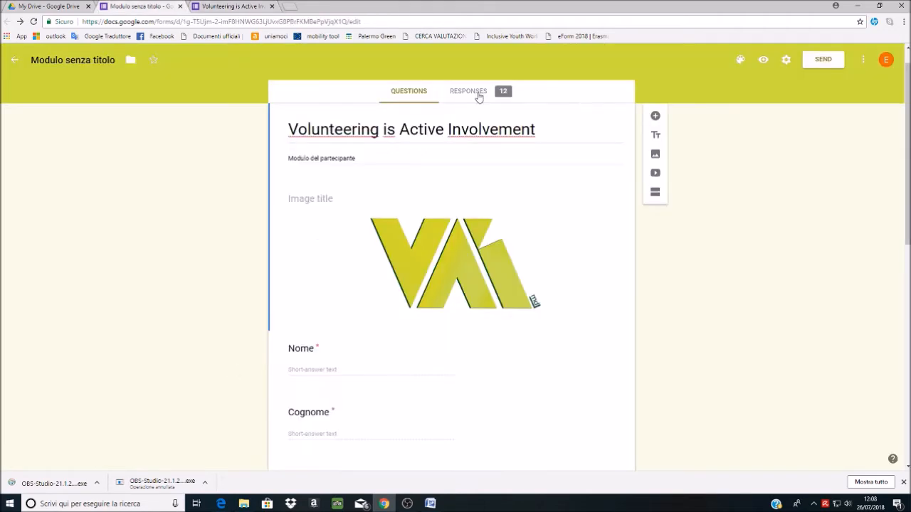
left_click(470, 91)
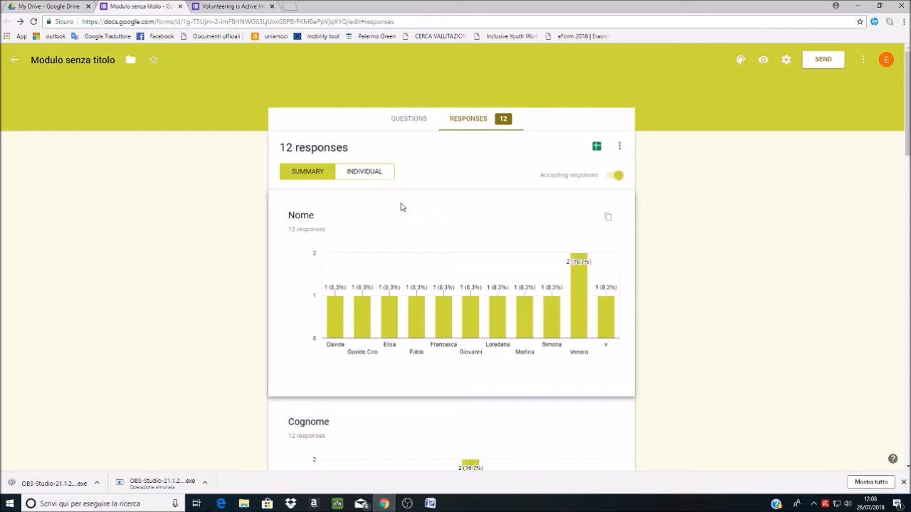
left_click(597, 148)
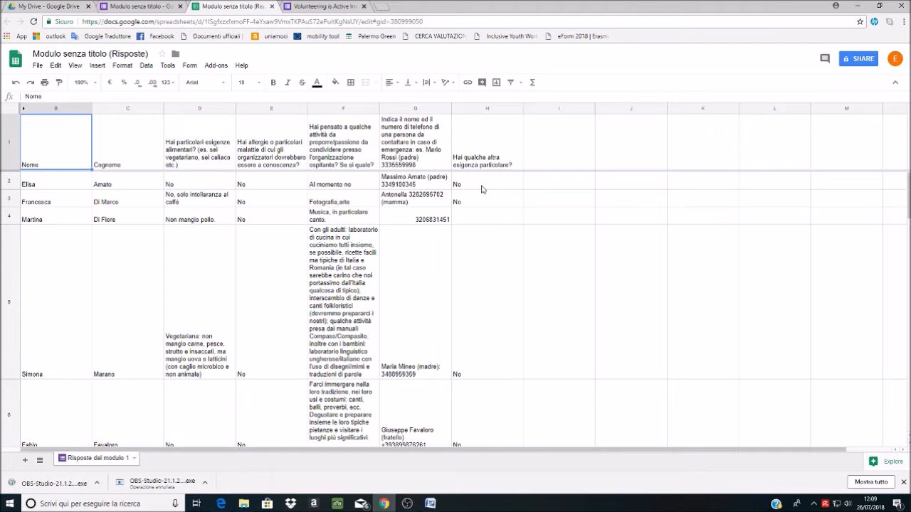
Open the "Fiera del Volontariato" form from Drive and review its questions, including the logo upload field.
left_click(79, 5)
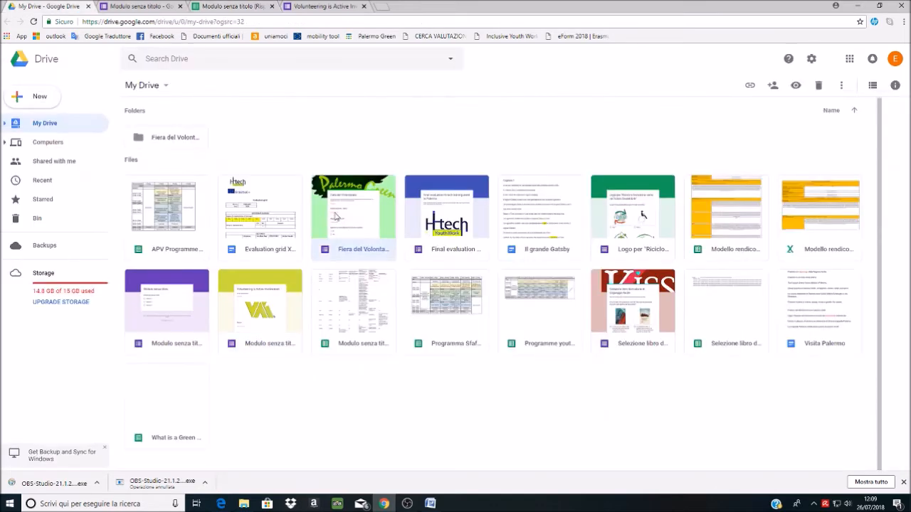
double_click(334, 217)
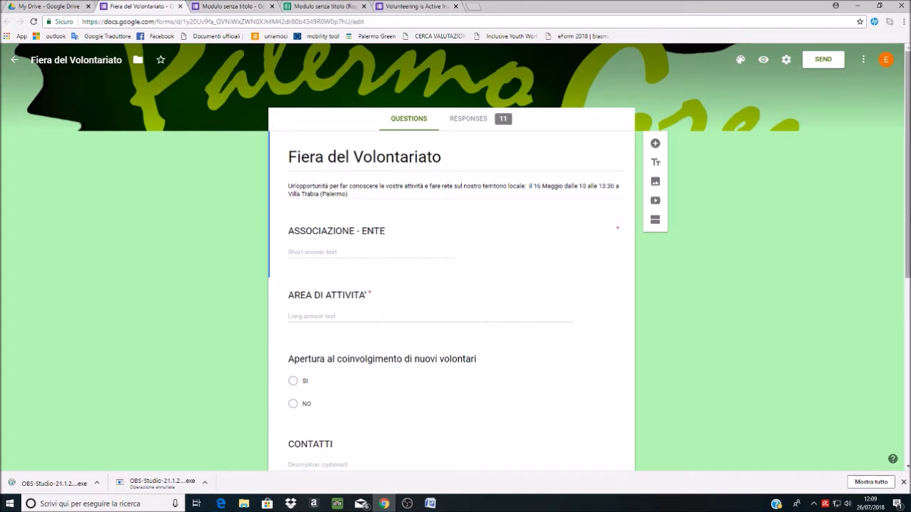
scroll(307, 395, "down", 5)
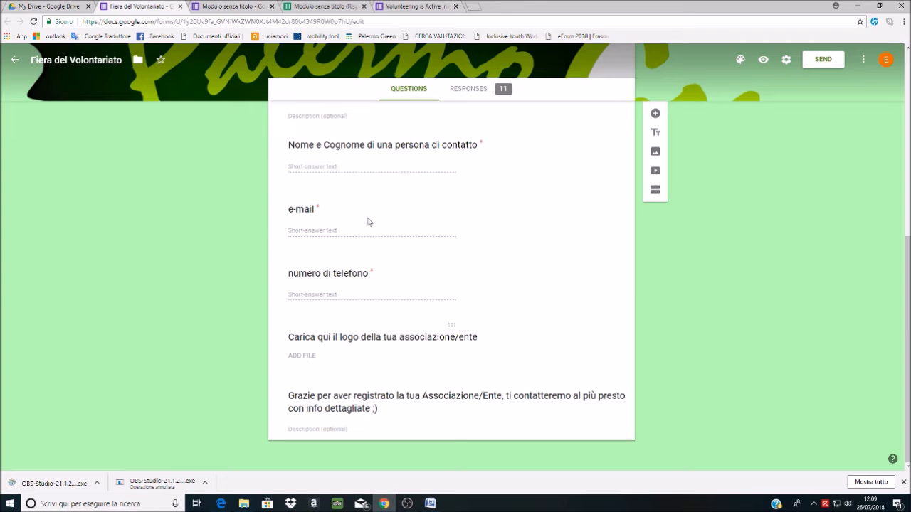
Examine the collected responses of the "Fiera del Volontariato" form.
left_click(466, 88)
scroll(451, 284, "down", 8)
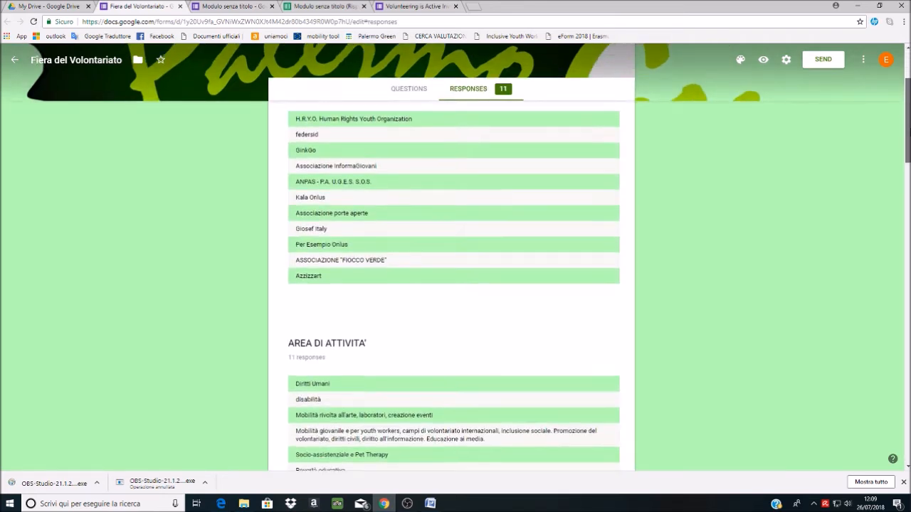
scroll(354, 271, "down", 10)
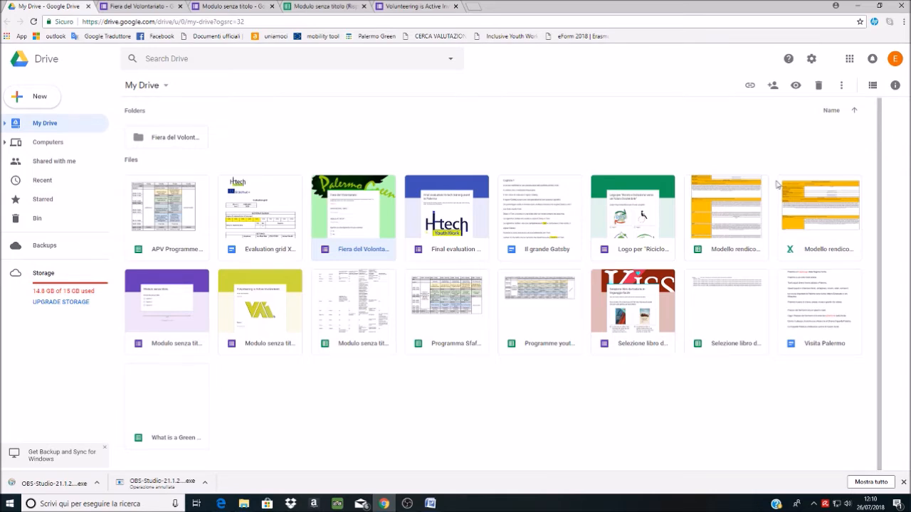
Preview the "Logo per Riciclo e Inclusione verso un Futuro Sostenibile" form from Drive and view its response summary.
left_click(618, 221)
double_click(618, 220)
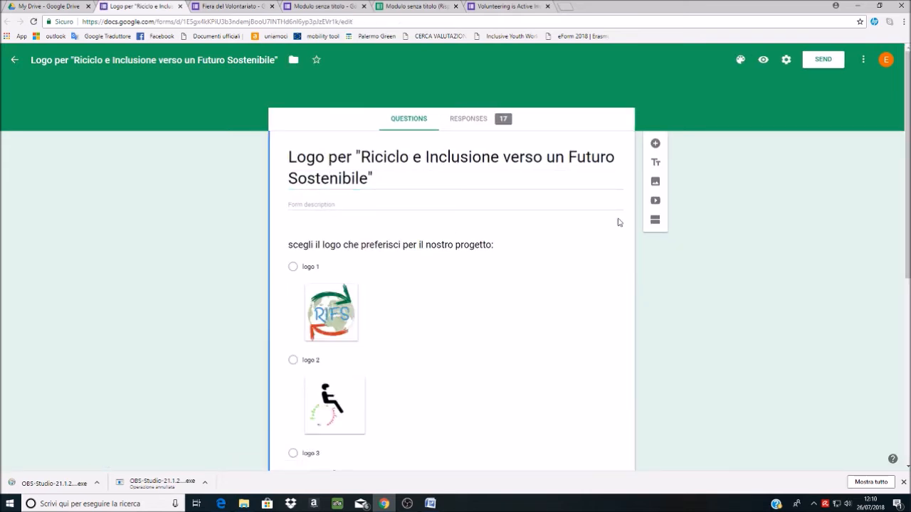
left_click(762, 60)
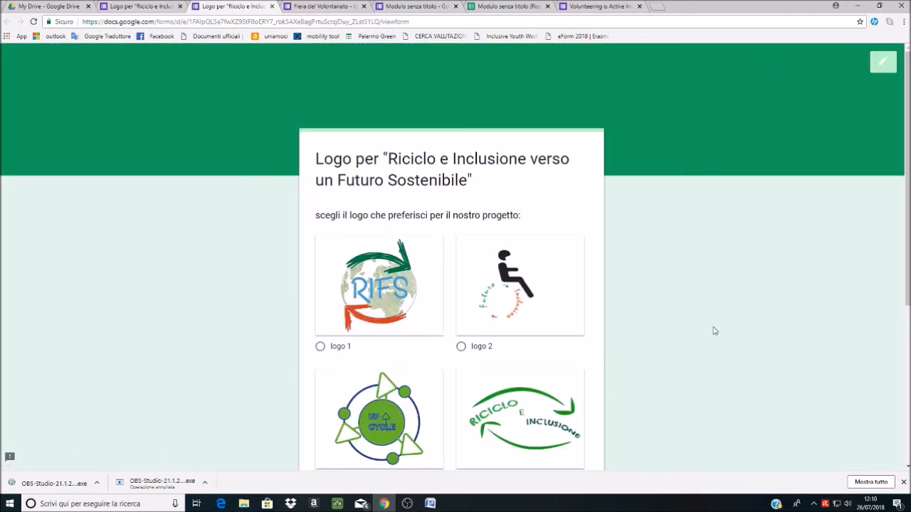
scroll(907, 145, "down", 1)
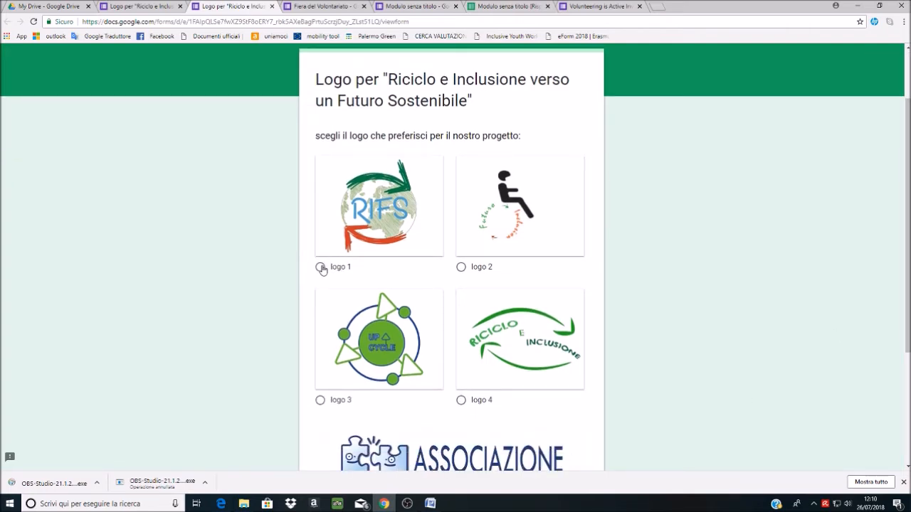
key("ctrl+shift+Tab")
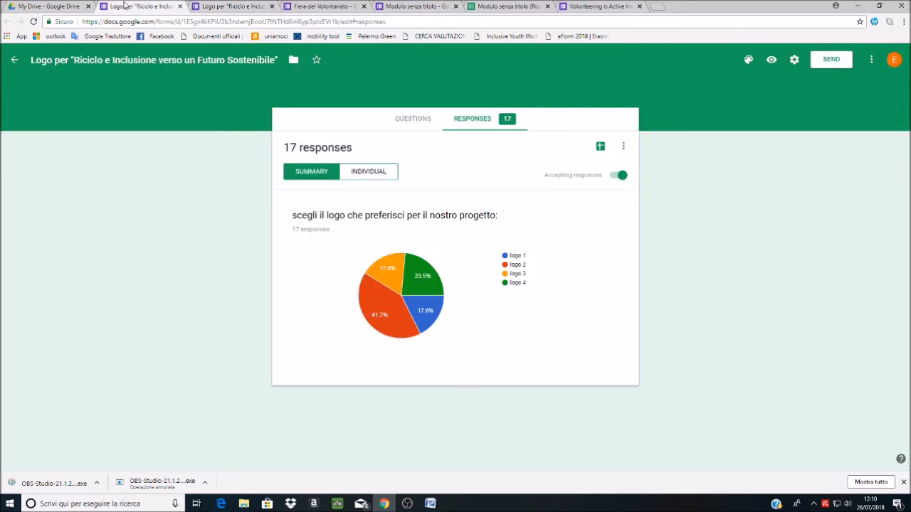
Preview the "Selezione libro da tradurre in linguaggio facile" form from Drive and check its responses.
key("ctrl+shift+Tab")
double_click(626, 313)
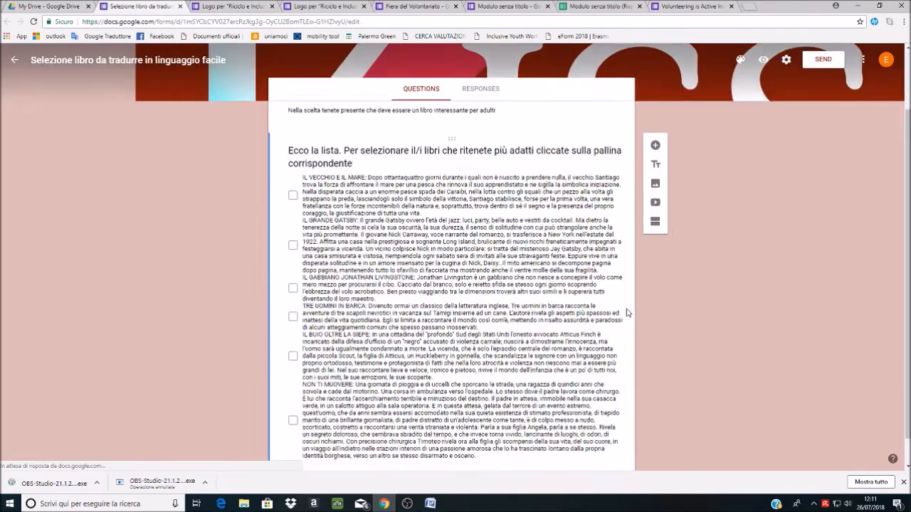
left_click(763, 63)
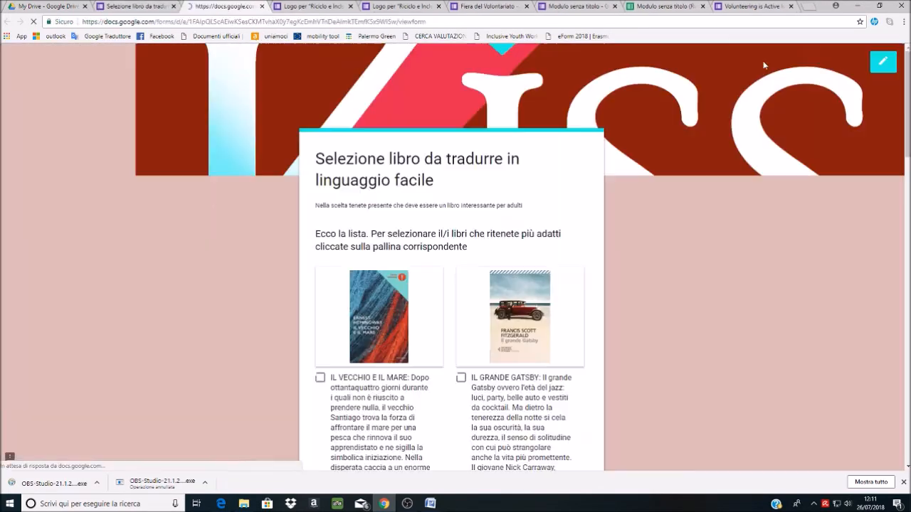
scroll(908, 136, "down", 3)
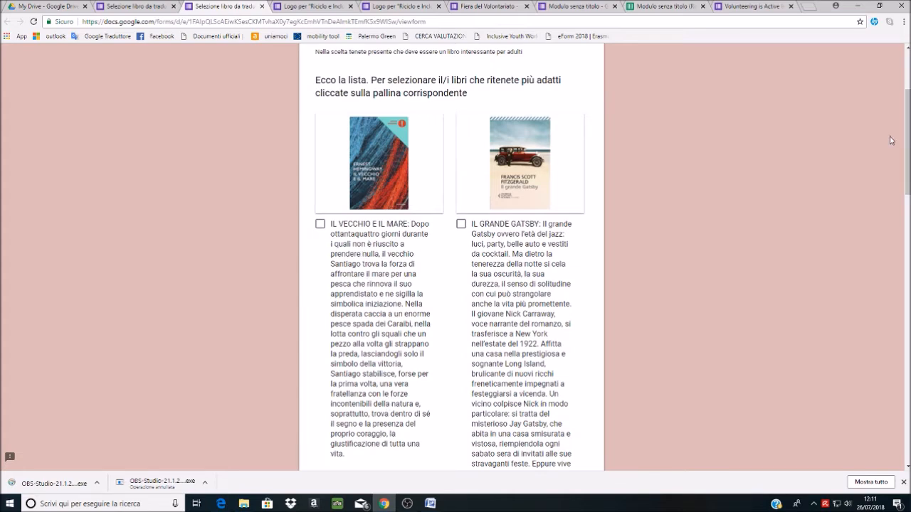
left_click_drag(907, 151, 908, 358)
left_click_drag(909, 409, 909, 335)
left_click(135, 7)
left_click(466, 124)
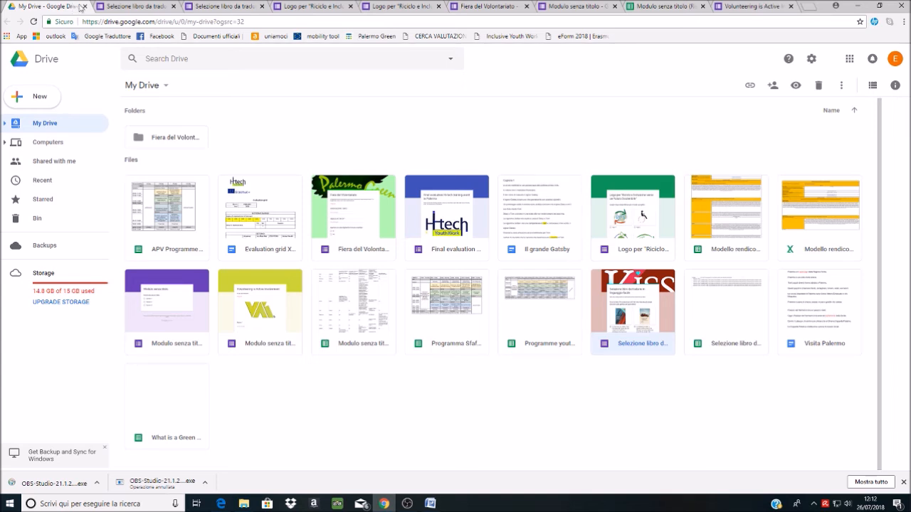
Open the "Final evaluation Hi-tech training event in Palermo" form from Drive and examine its questions in the preview.
left_click(468, 226)
double_click(467, 226)
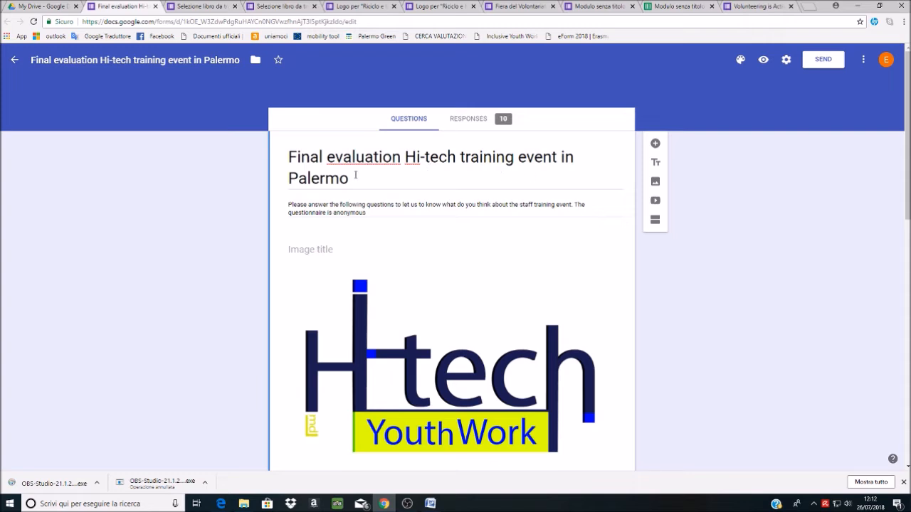
left_click(763, 59)
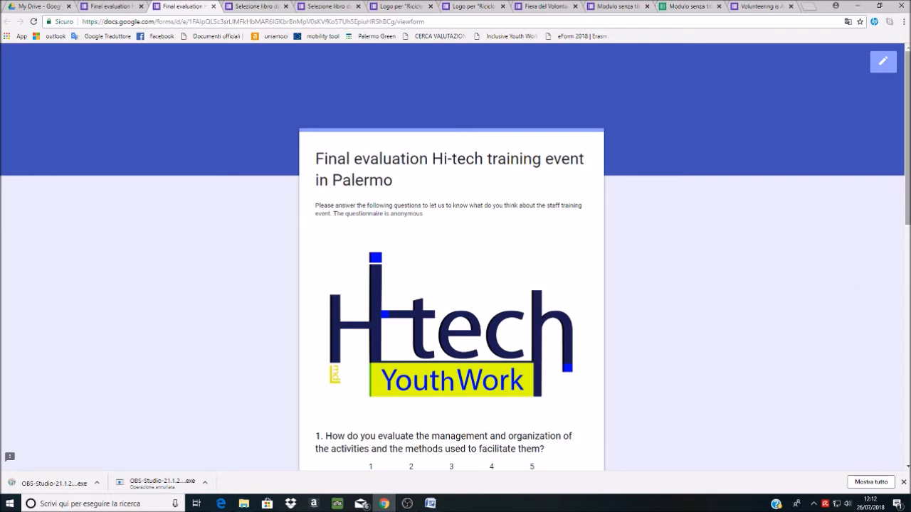
scroll(909, 130, "down", 3)
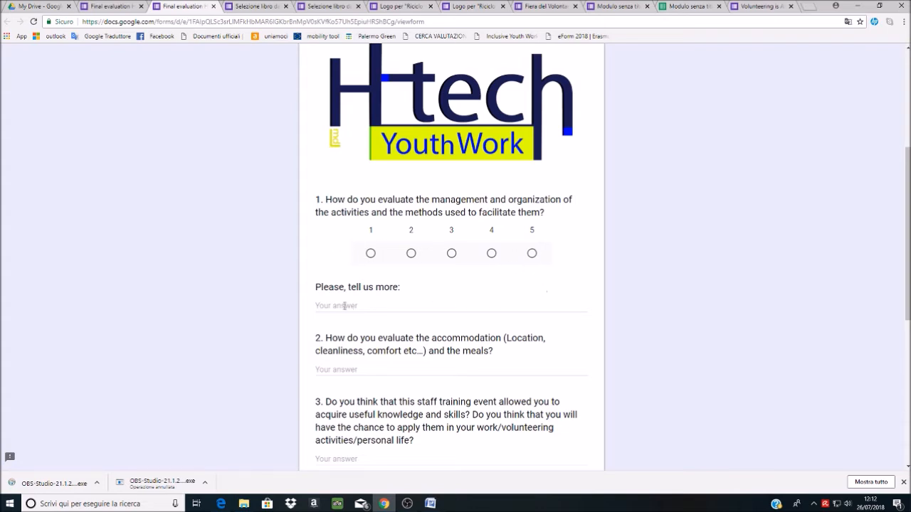
left_click(370, 308)
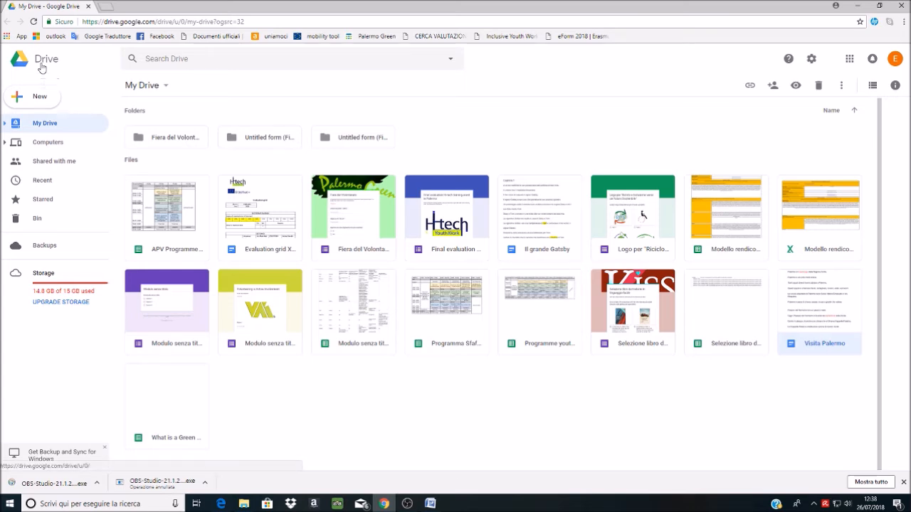
Create a new blank Google Form in My Drive.
left_click(41, 100)
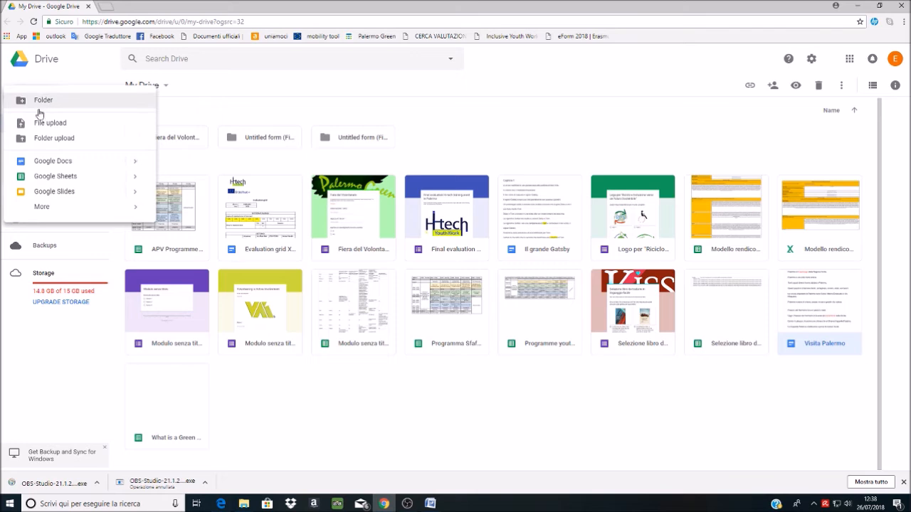
mouse_move(75, 206)
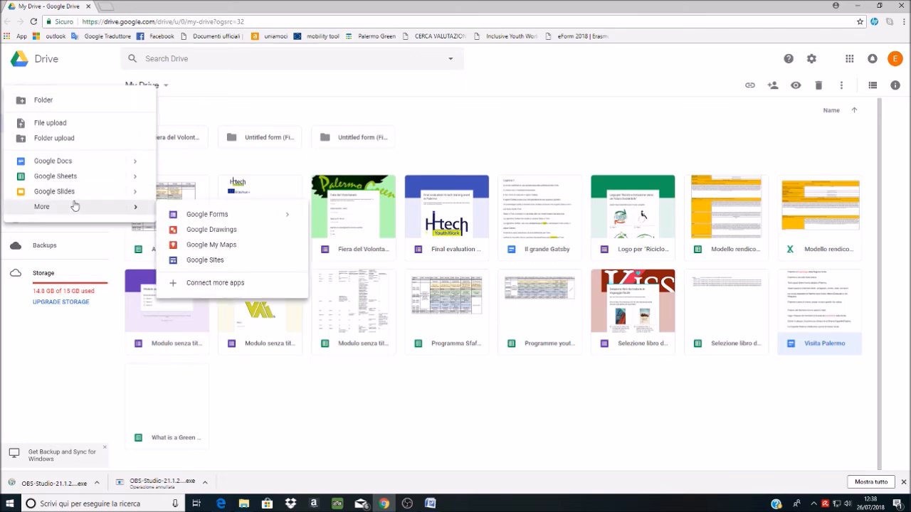
mouse_move(292, 216)
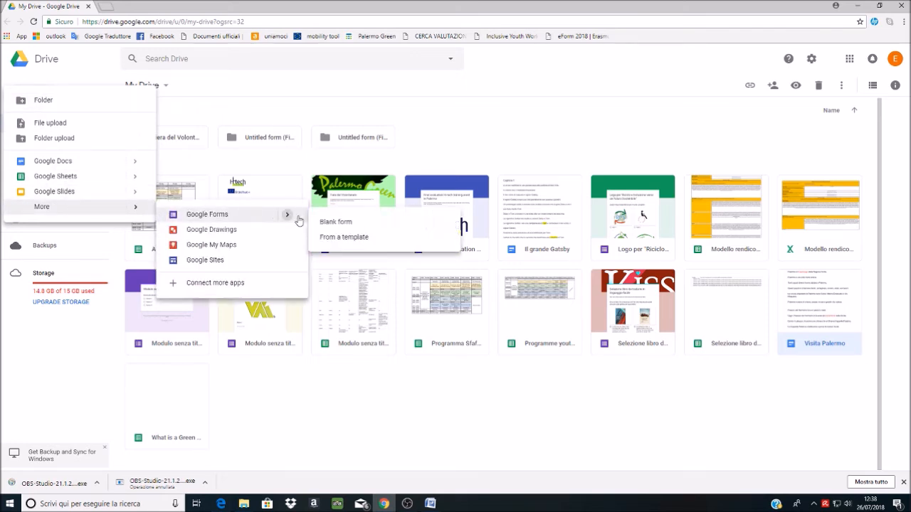
left_click(332, 226)
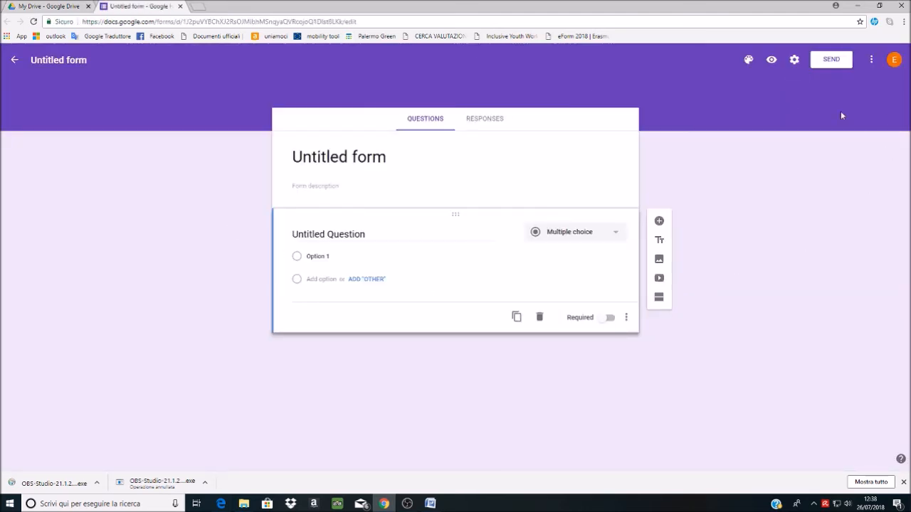
Apply the green theme colour, then use the colourful jelly bean image from Work and School as the form header.
left_click(748, 61)
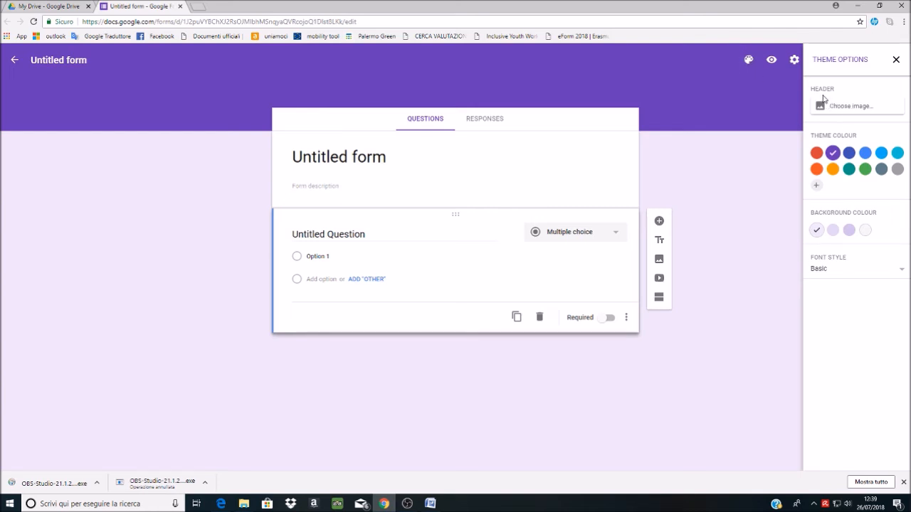
left_click(864, 169)
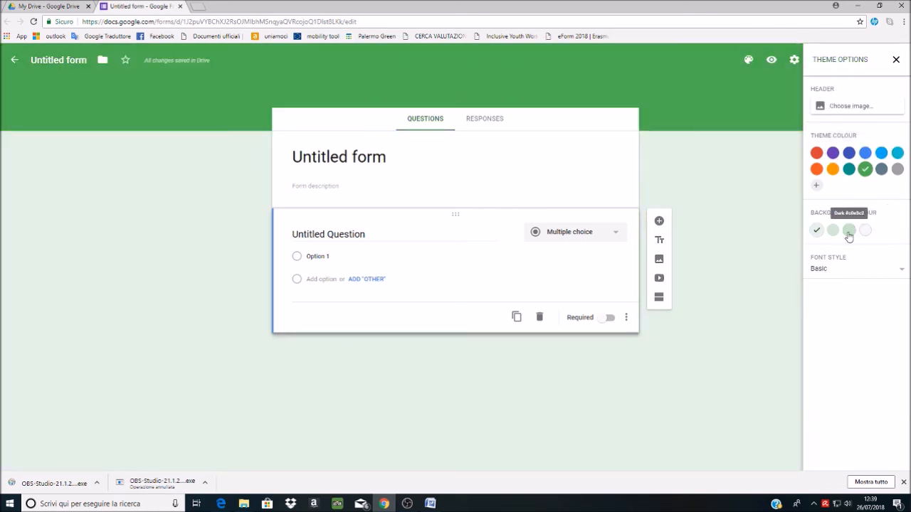
left_click(836, 110)
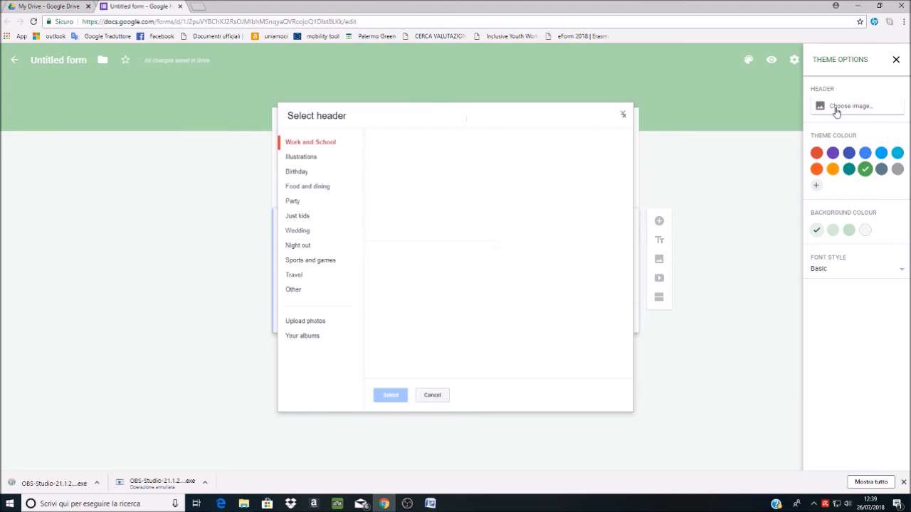
left_click(496, 311)
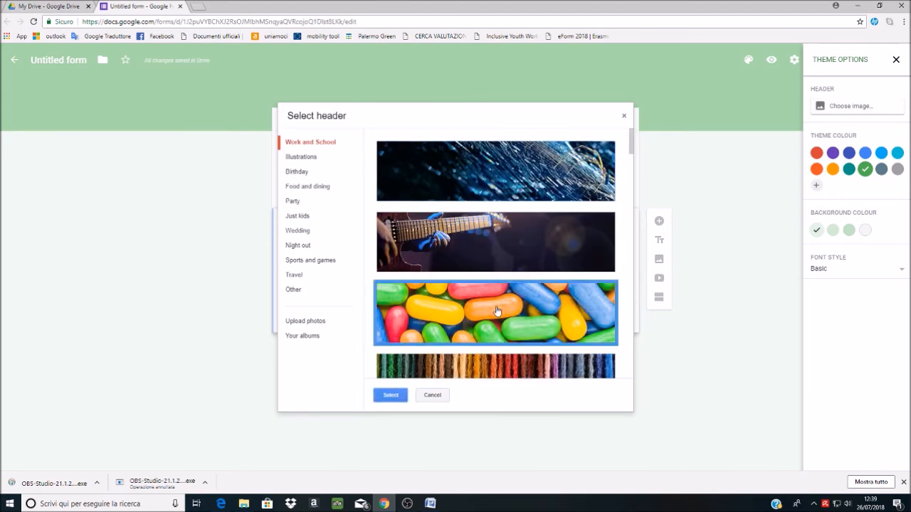
left_click(395, 395)
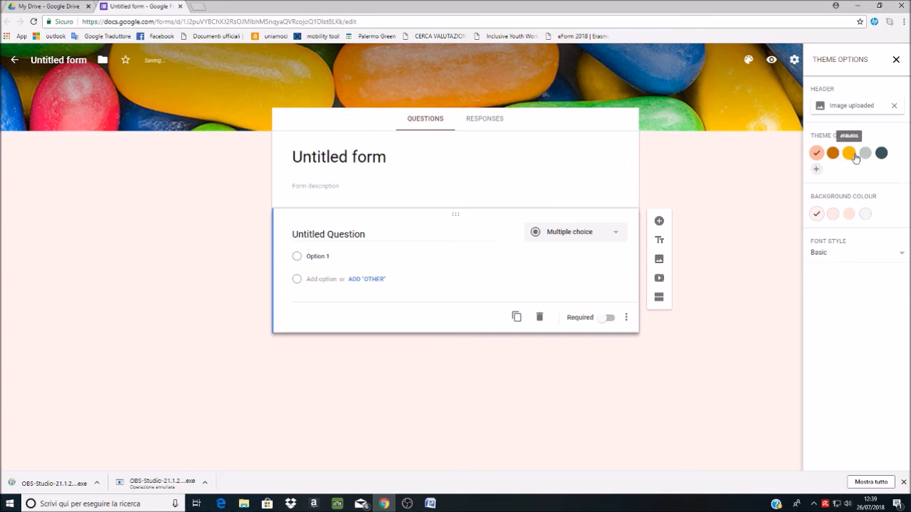
Style the form with the light grey theme colour, the Medium background colour and the Formal font style.
left_click(865, 154)
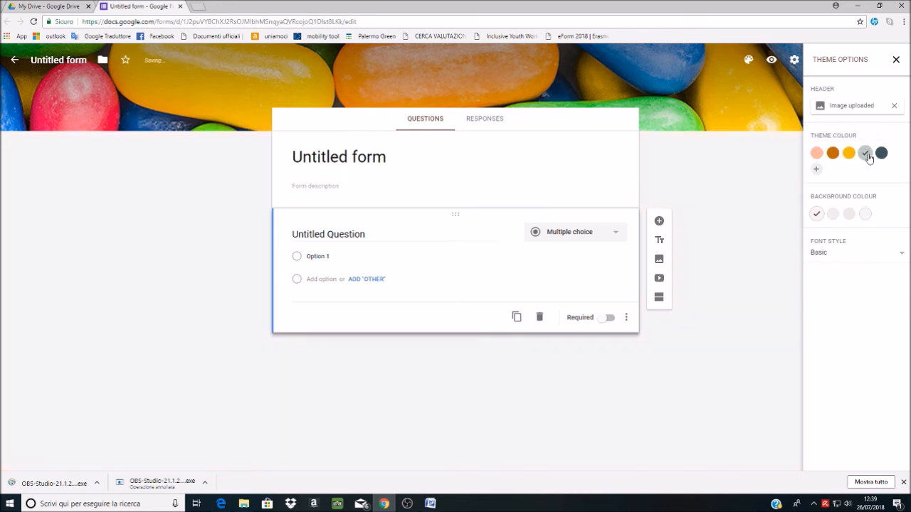
left_click(833, 213)
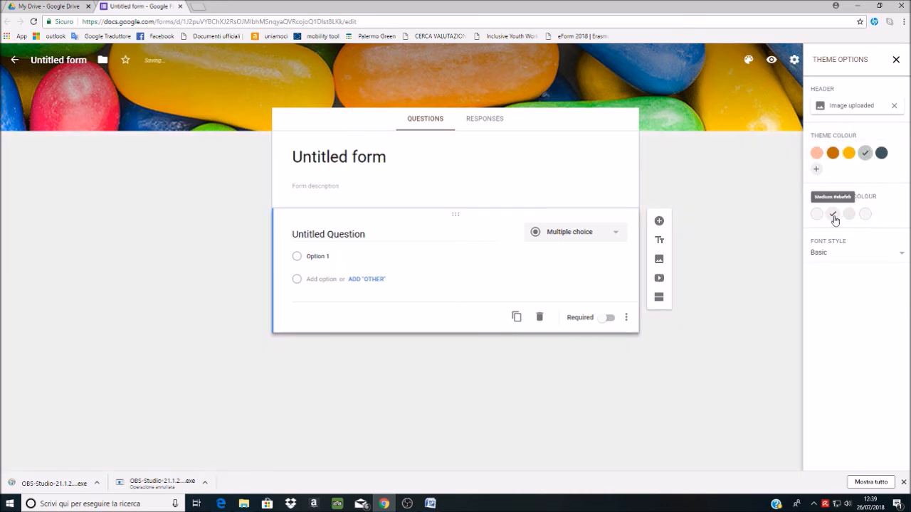
left_click(831, 254)
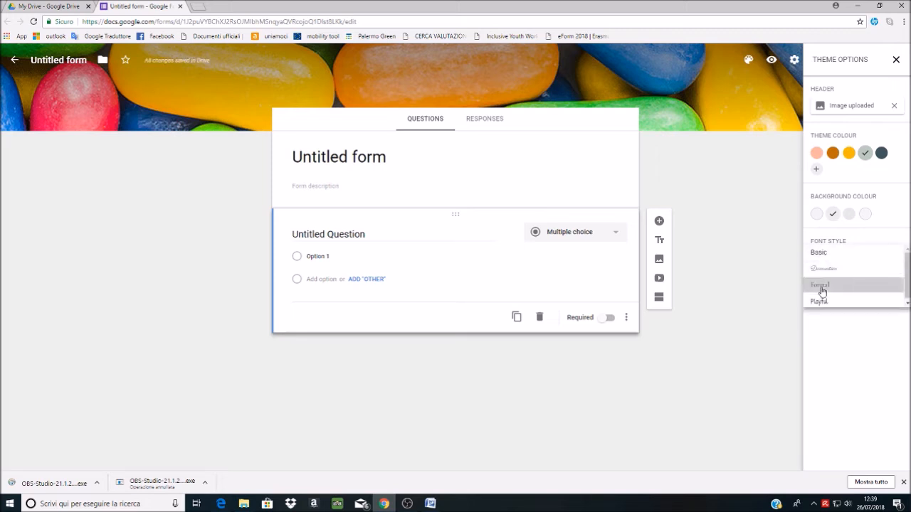
left_click(822, 286)
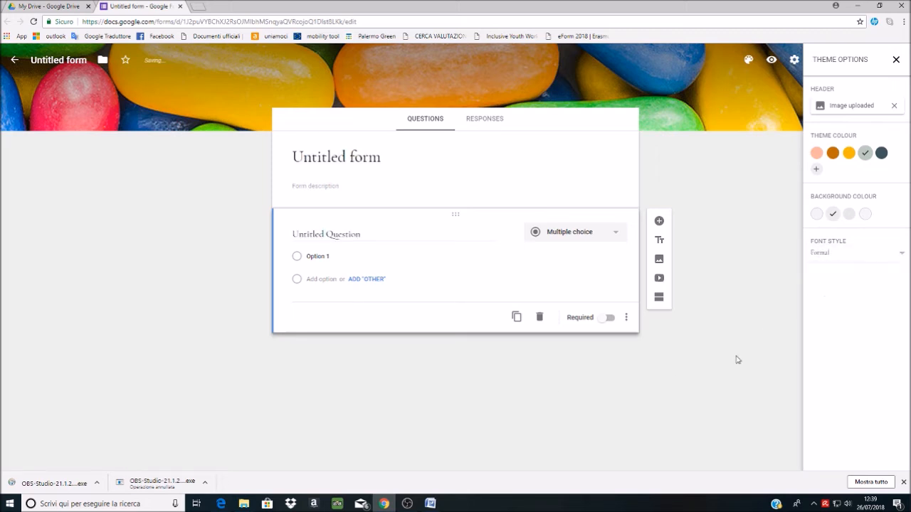
Title the form "candy" and enter the description "give us some info".
left_click(347, 158)
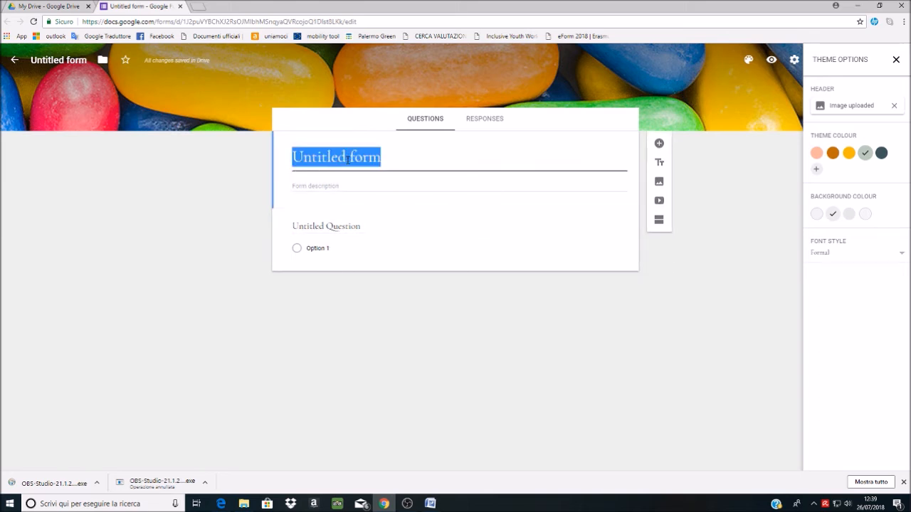
type("candy")
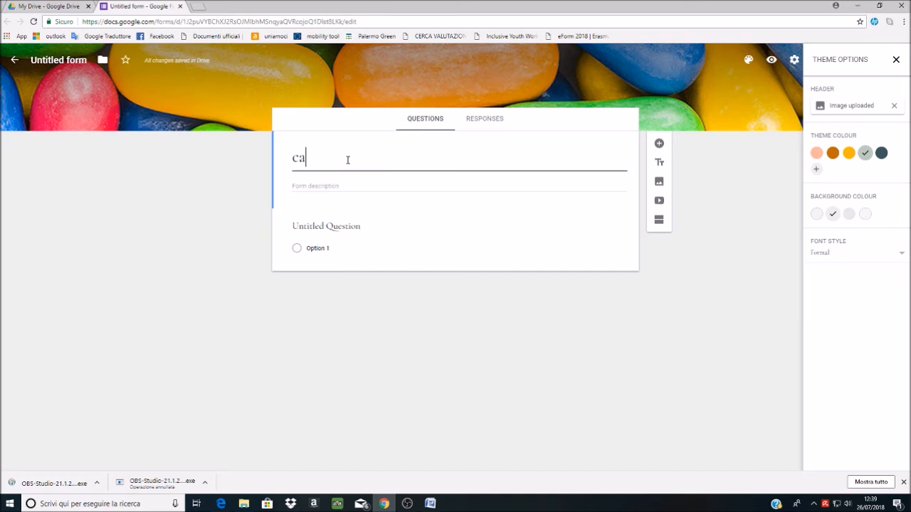
left_click(343, 187)
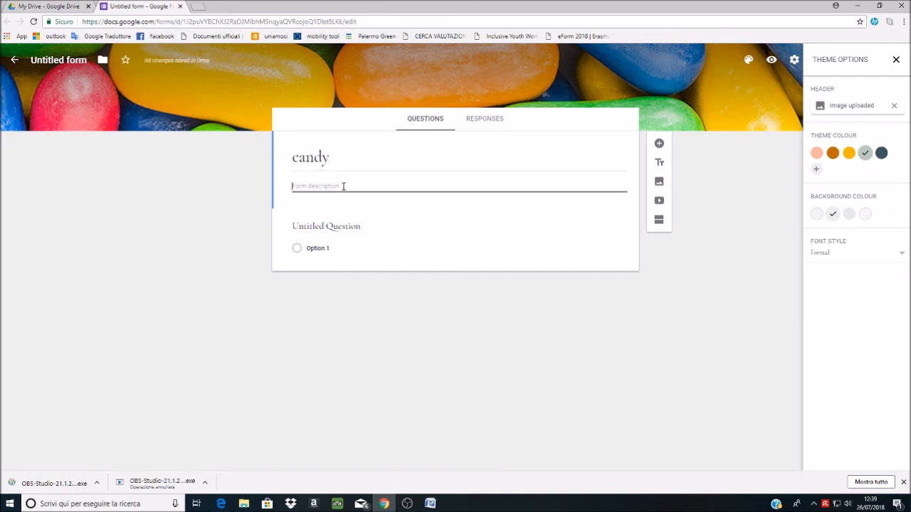
type("give us some info")
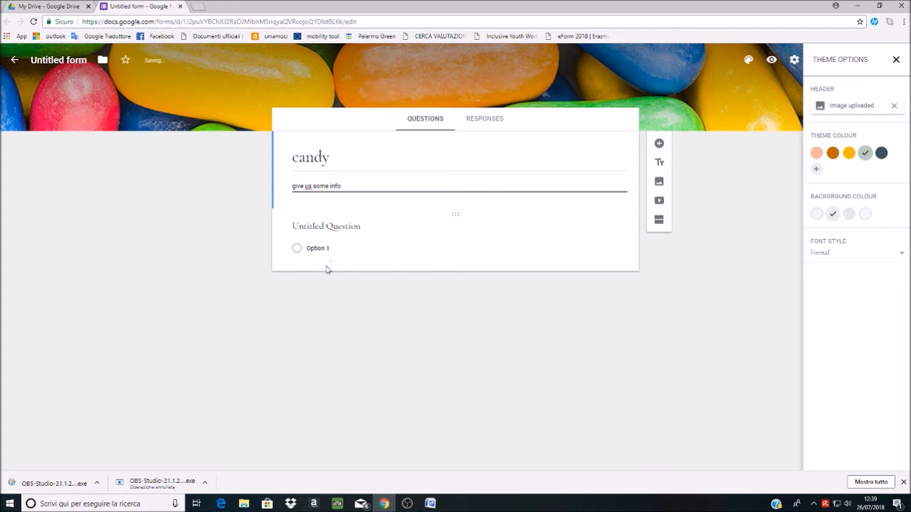
Name the first question "Name" and make it a Short answer question.
left_click(347, 226)
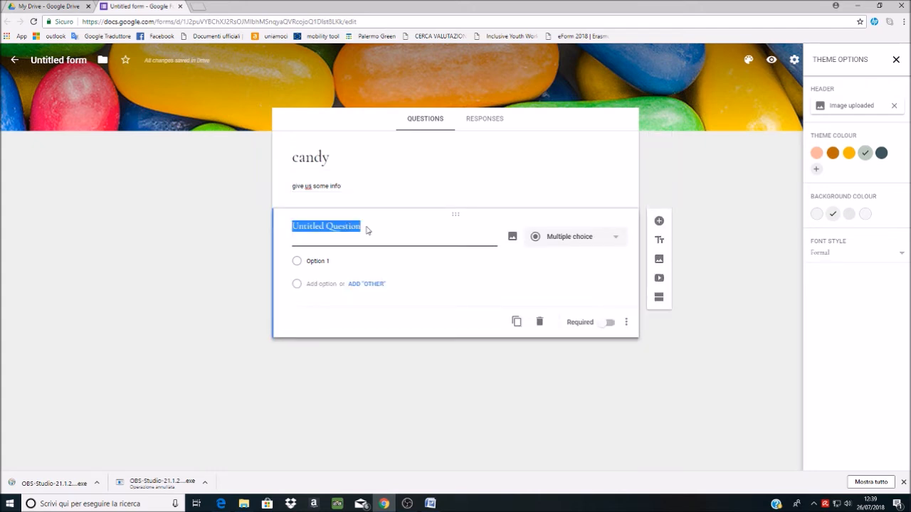
type("Name")
left_click(576, 234)
left_click(576, 185)
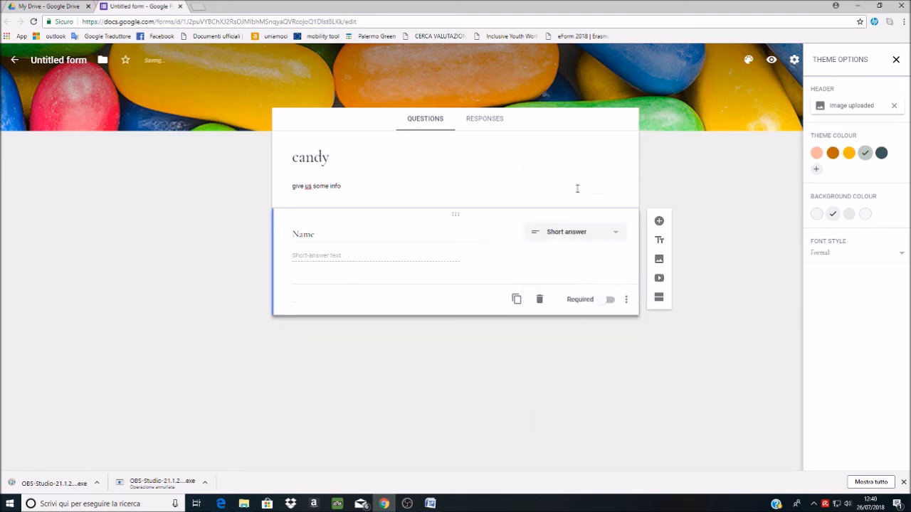
Add the multiple-choice question "Wch colour do you prefer" with the options "pink", "red" and "blu".
left_click(659, 222)
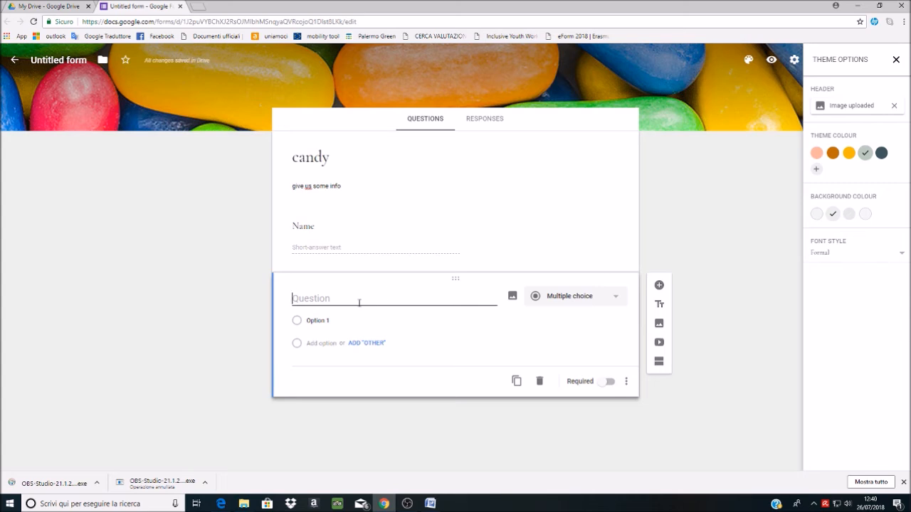
type("Wch colour do you prefer")
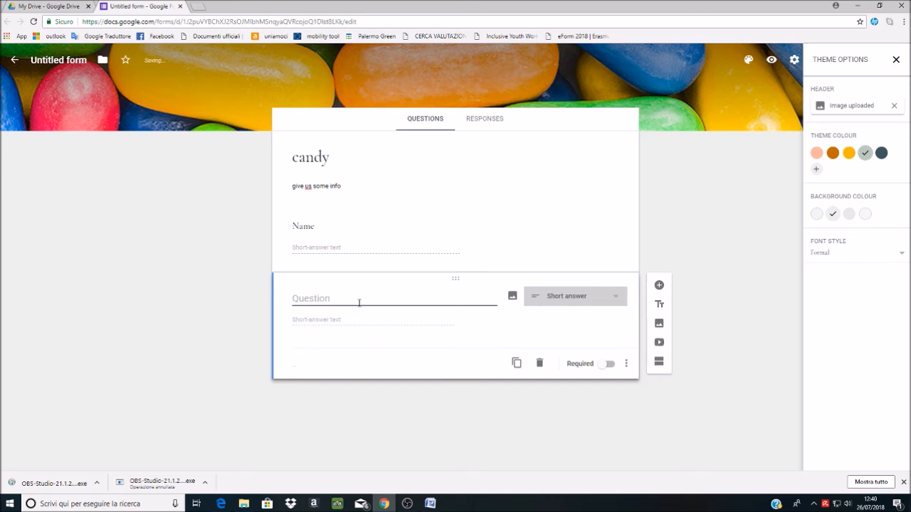
left_click(318, 340)
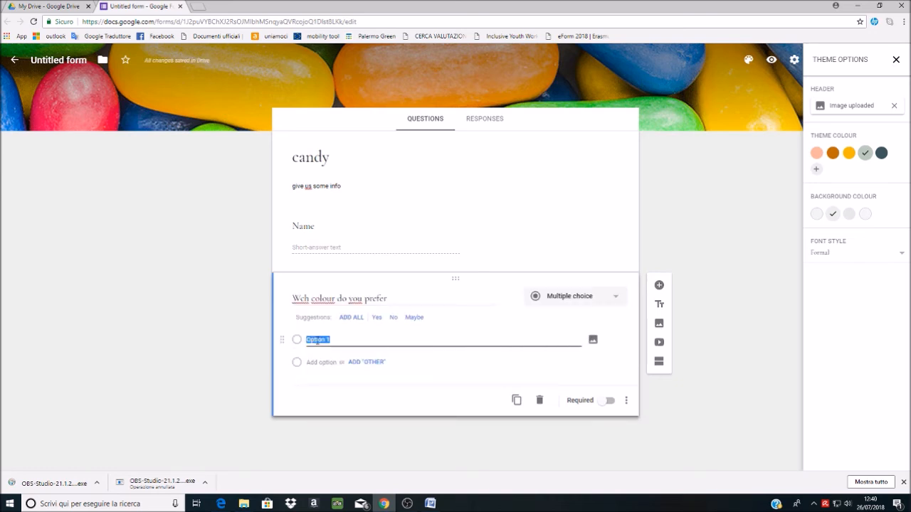
type("pl")
left_click(318, 363)
type("red")
left_click(324, 385)
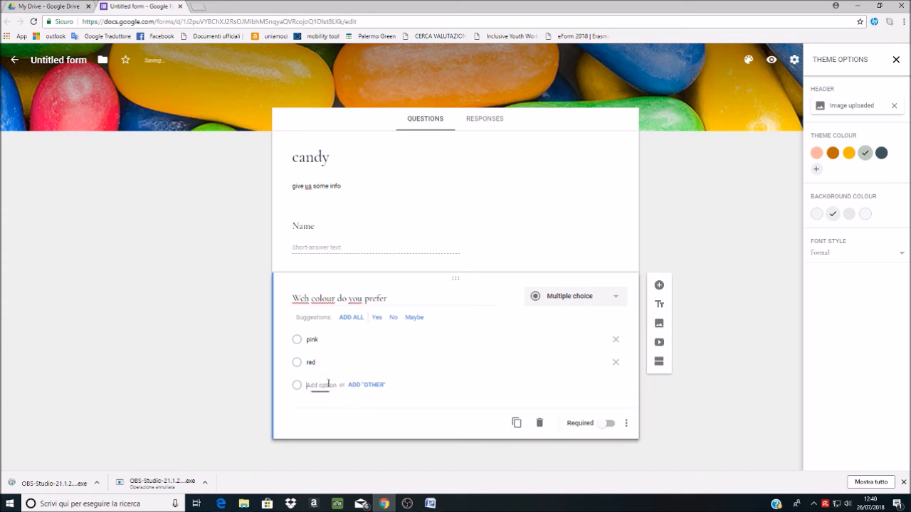
type("blu")
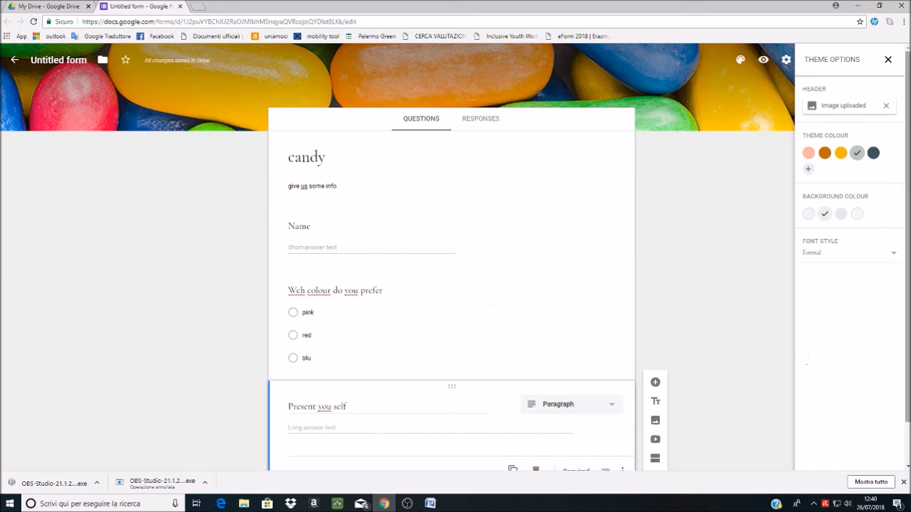
Try the Linear scale answer type on the "Present you self" question.
scroll(600, 315, "down", 1)
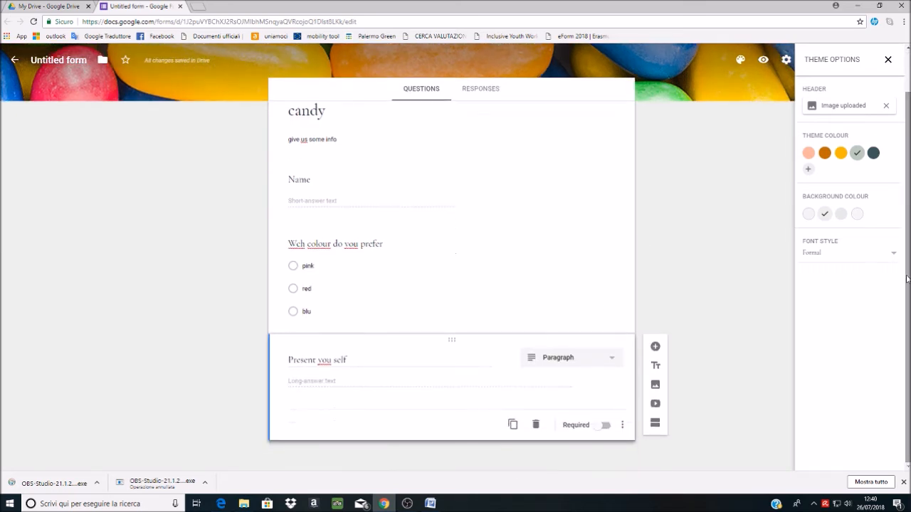
left_click(608, 357)
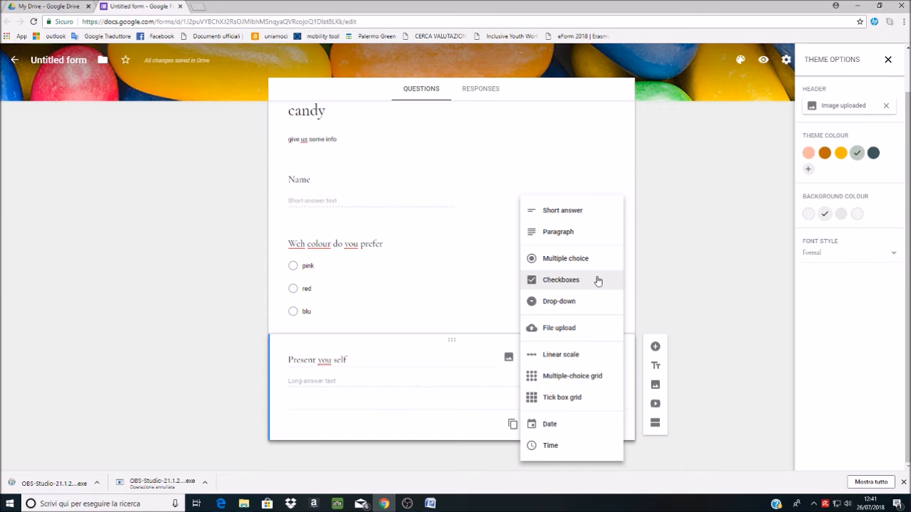
left_click(570, 365)
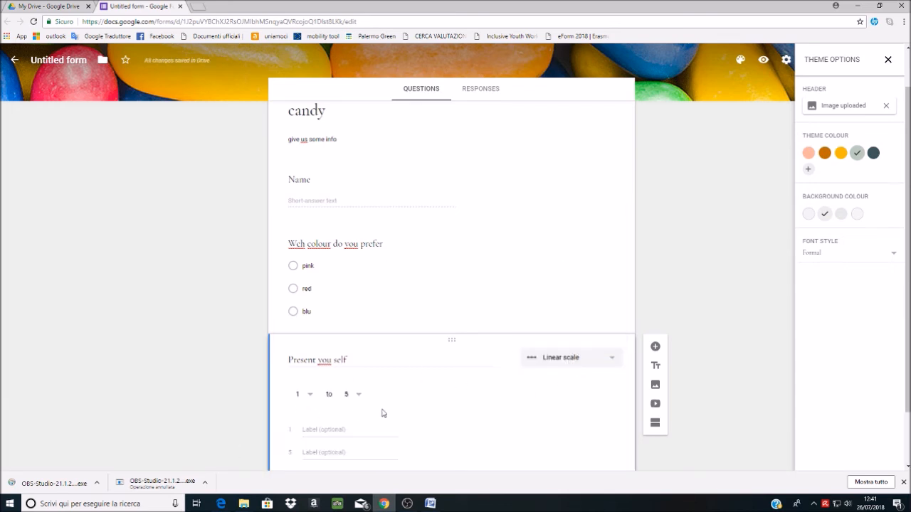
left_click(310, 434)
Turn the "Present you self" question into a required Date question titled "when are you going to arrive".
left_click(569, 358)
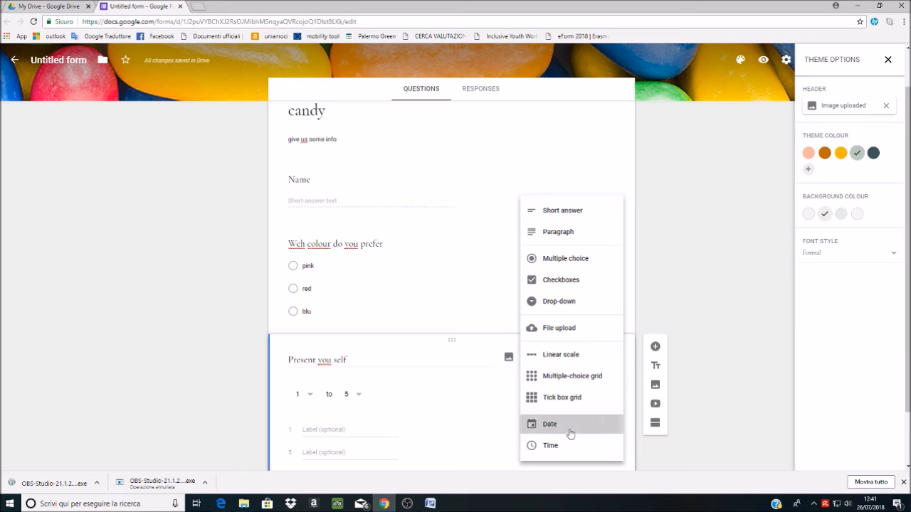
left_click(570, 425)
triple_click(287, 367)
type("when are you going to arrive")
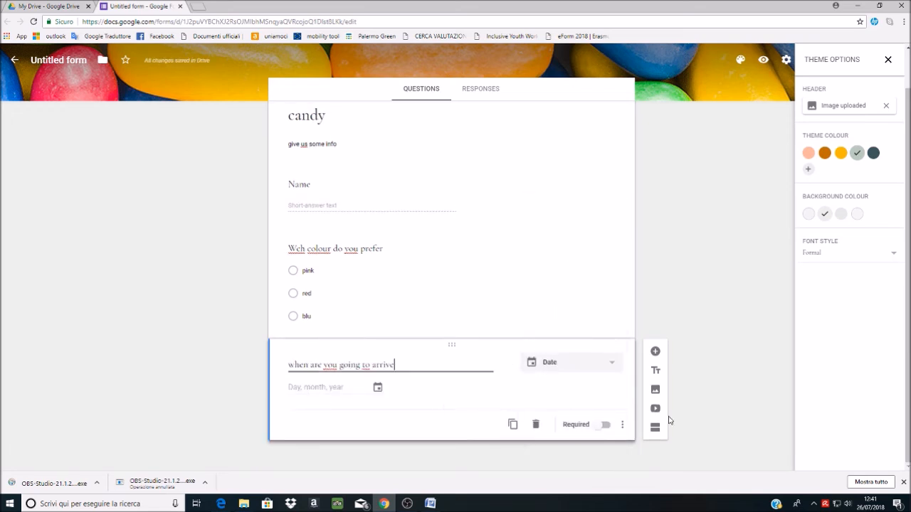
left_click(596, 429)
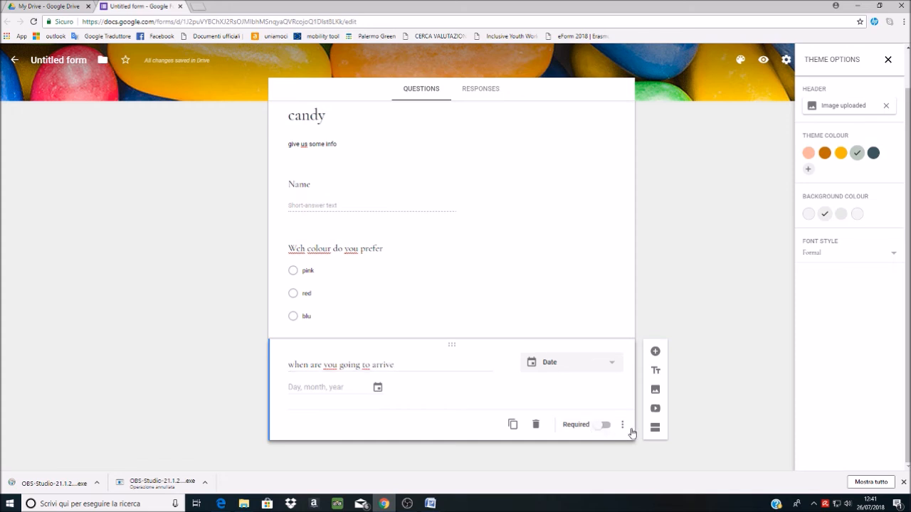
left_click(600, 429)
Add a title block reading "see you later" and upload the "We train activity" logo image below it.
left_click(655, 371)
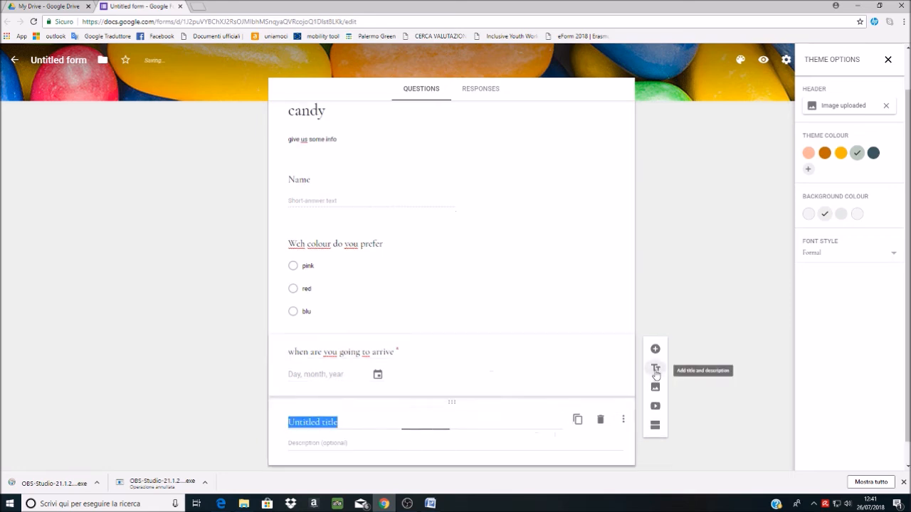
type("see you later")
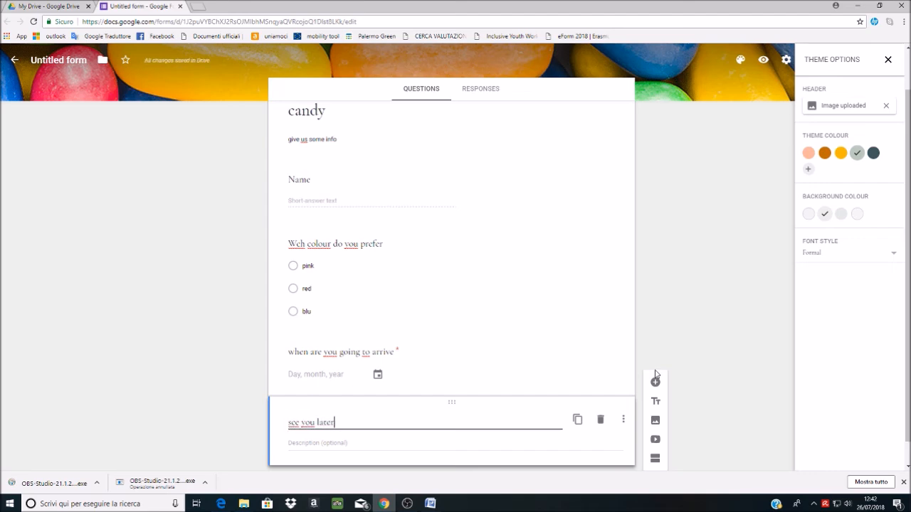
left_click(654, 422)
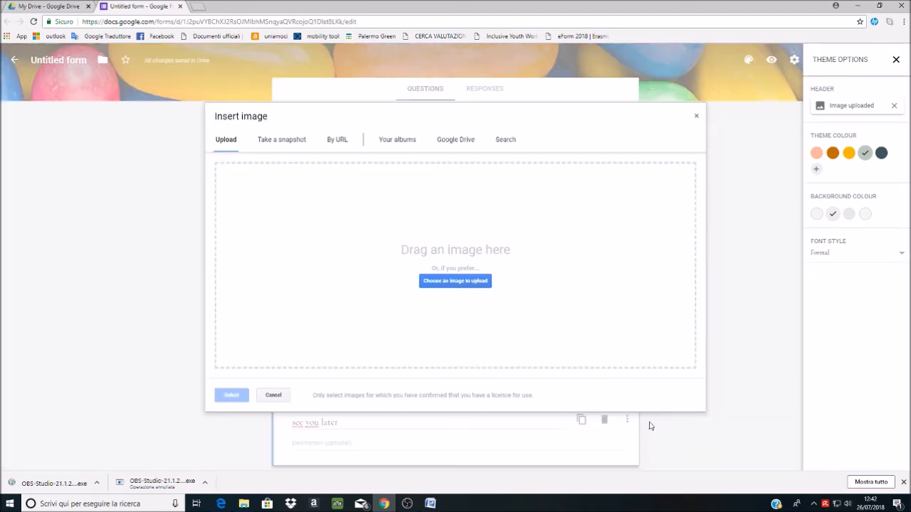
left_click(460, 283)
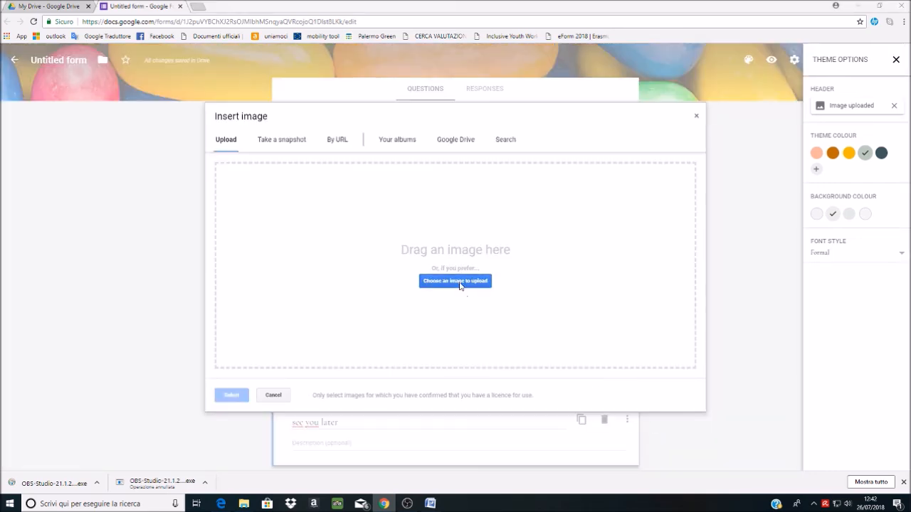
left_click(550, 144)
left_click(807, 462)
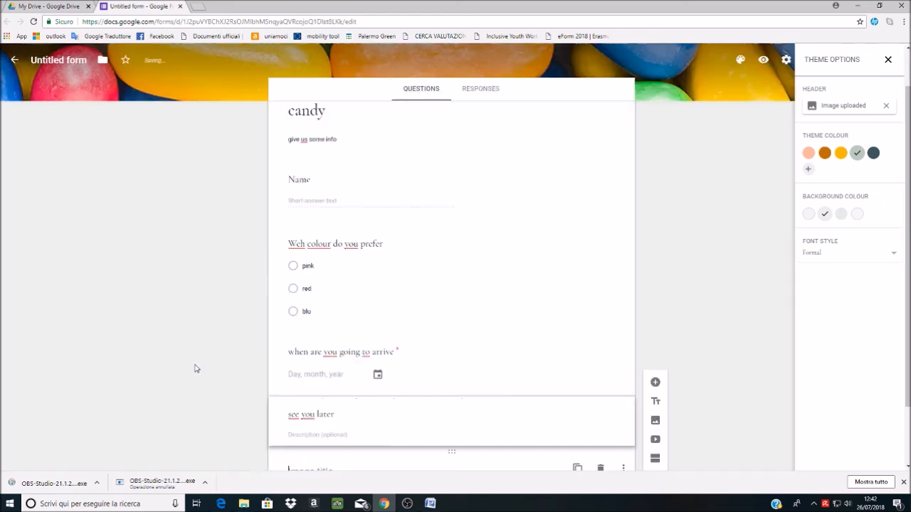
Add a new section after the logo image and title it "Personal info".
left_click_drag(907, 226, 907, 382)
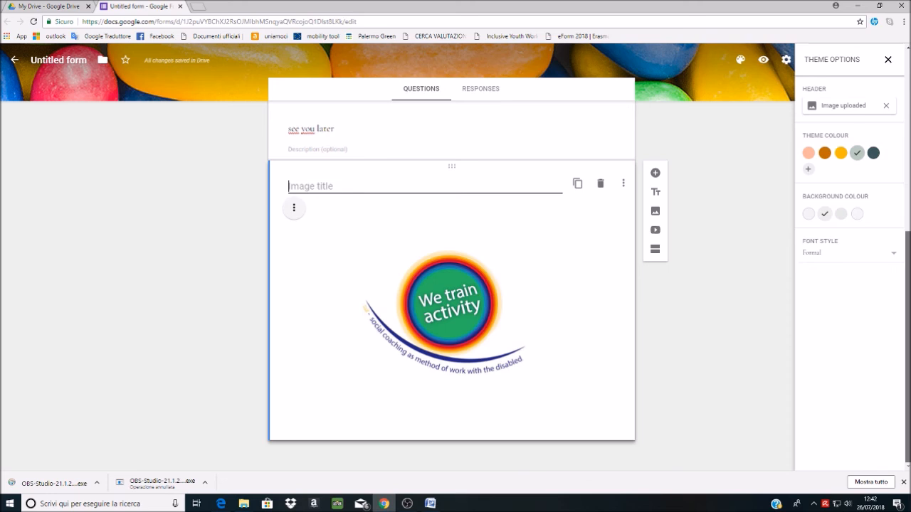
left_click(653, 256)
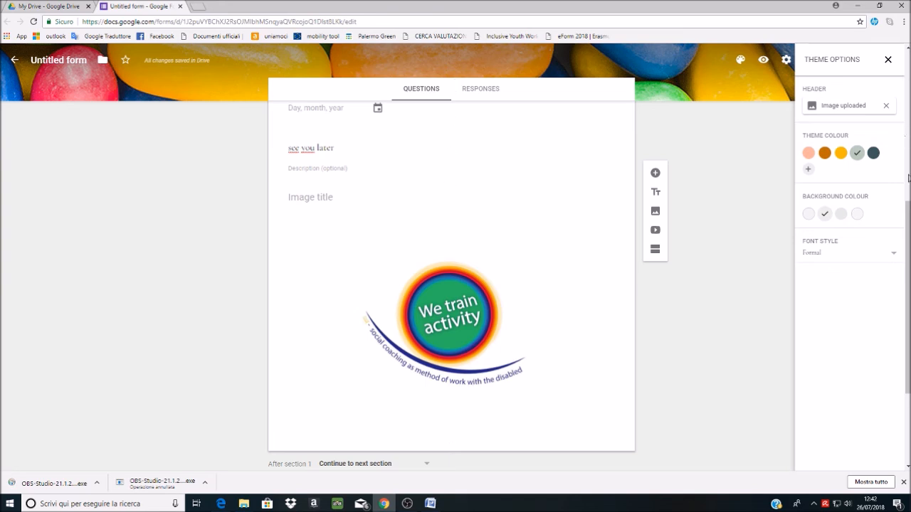
scroll(907, 153, "down", 2)
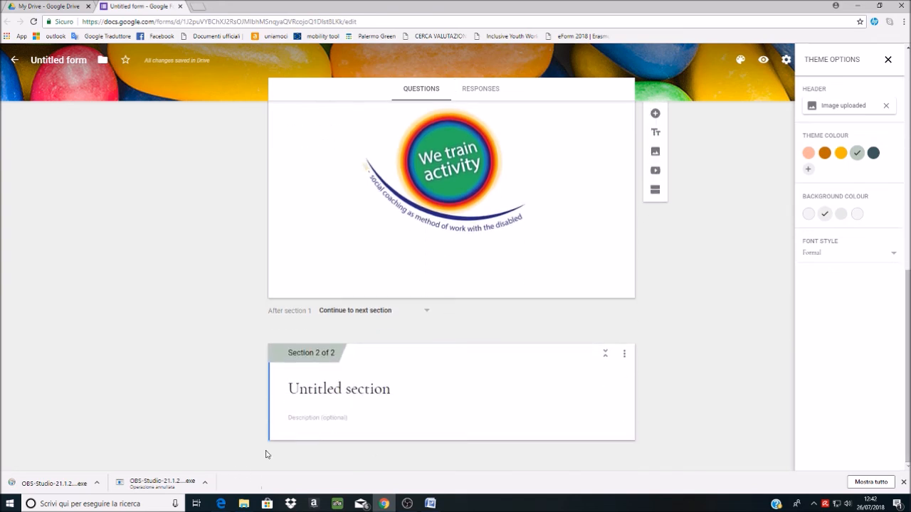
left_click(333, 390)
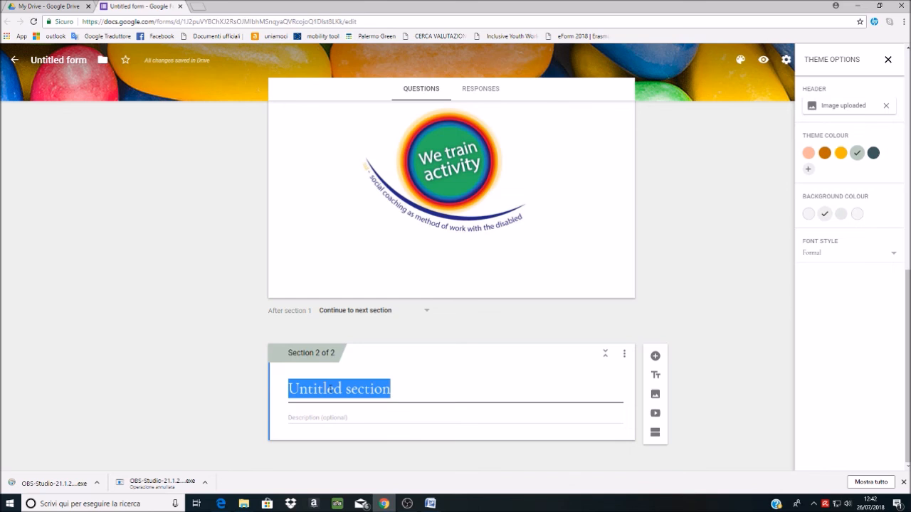
type("Personal info")
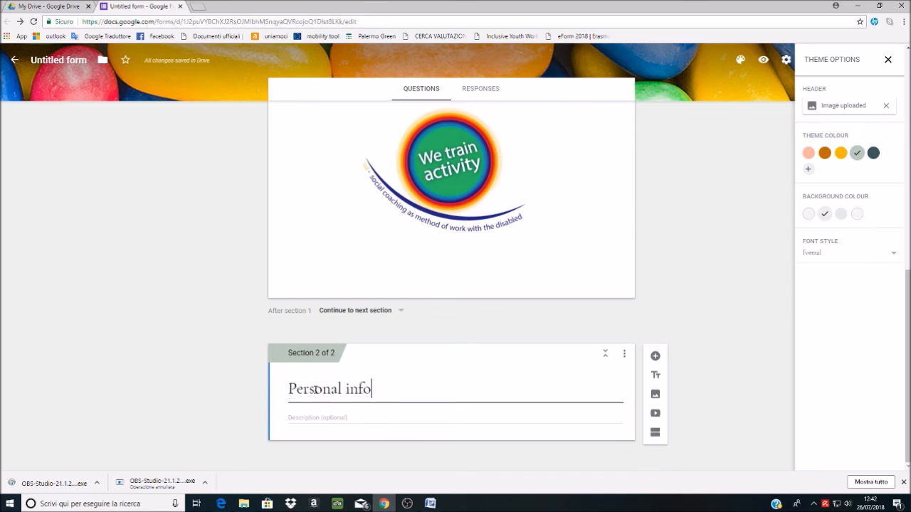
Add a required Short answer question titled "your age" to the "Personal info" section.
left_click(352, 415)
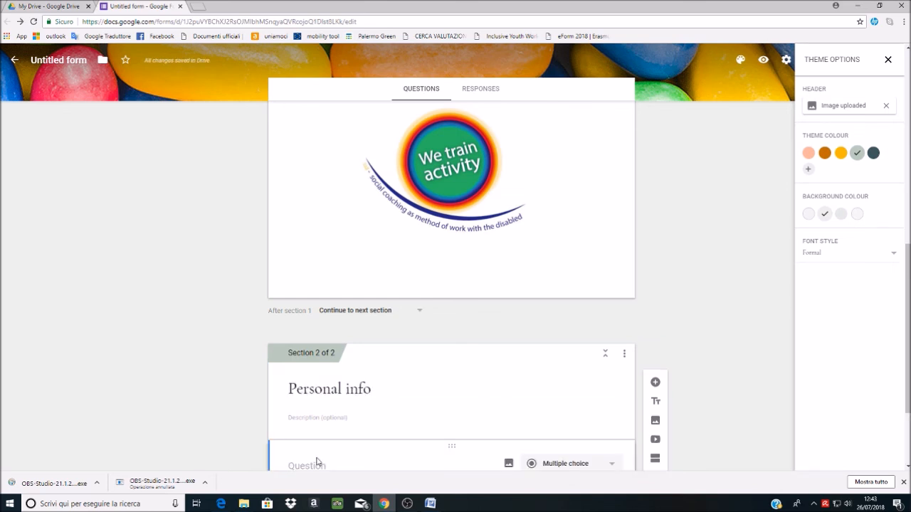
type("your a")
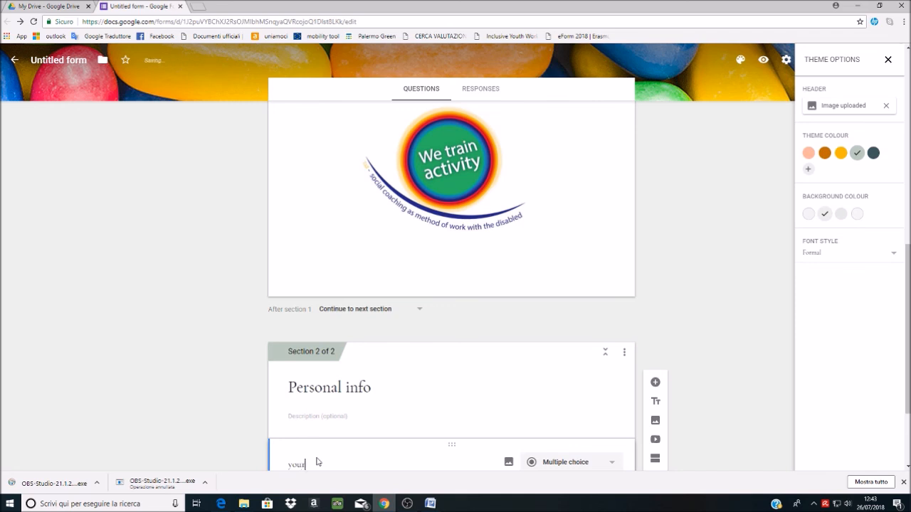
left_click(570, 462)
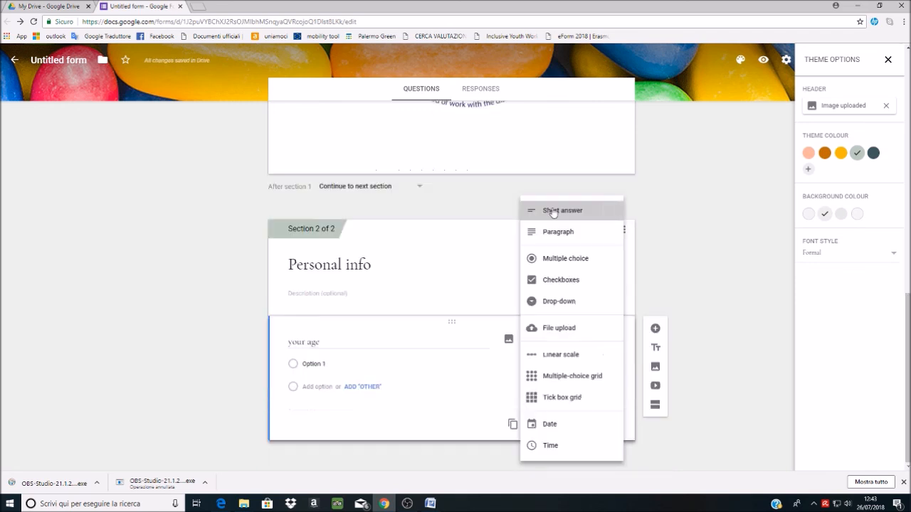
left_click(552, 209)
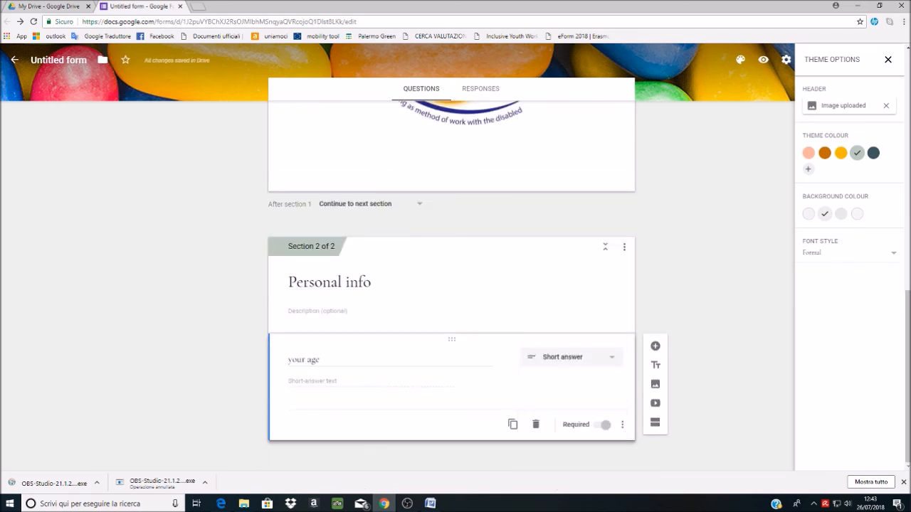
Close the theme options and preview the candy form, examining its first section from the title to the logo image.
left_click(888, 62)
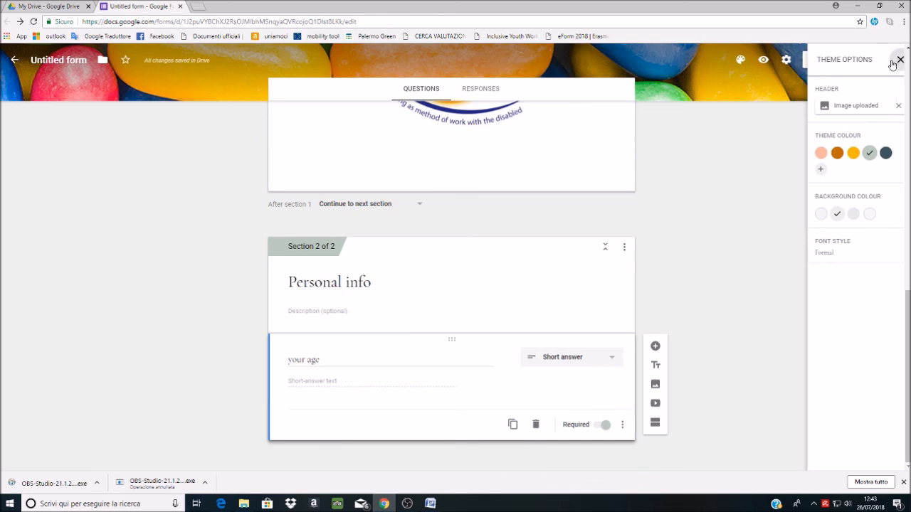
left_click(762, 62)
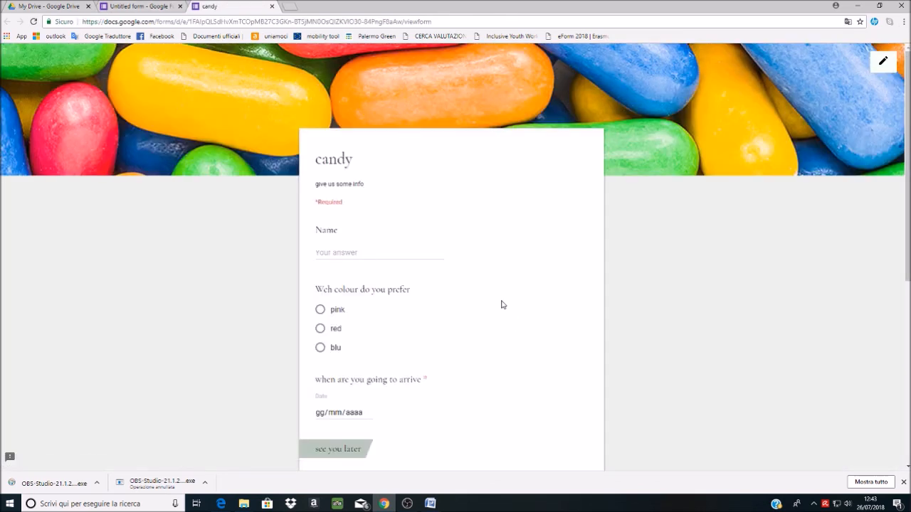
left_click_drag(907, 101, 907, 282)
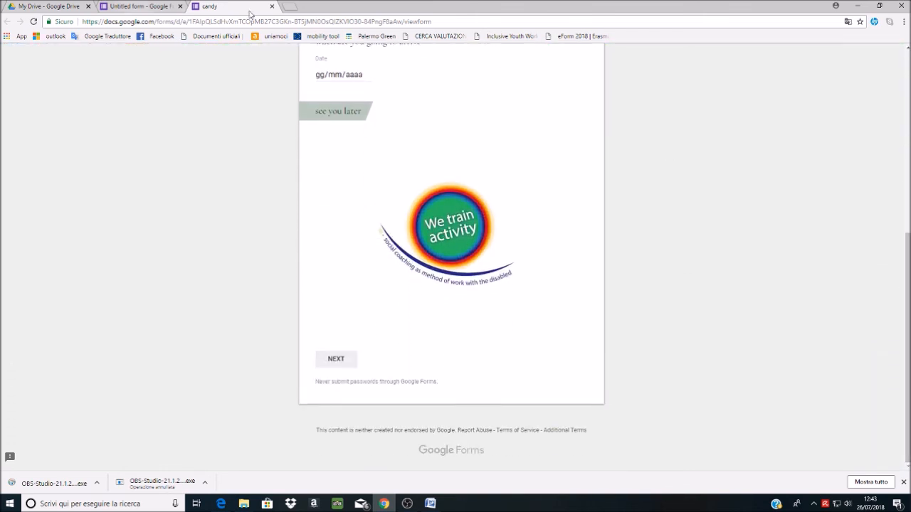
left_click_drag(908, 333, 880, 260)
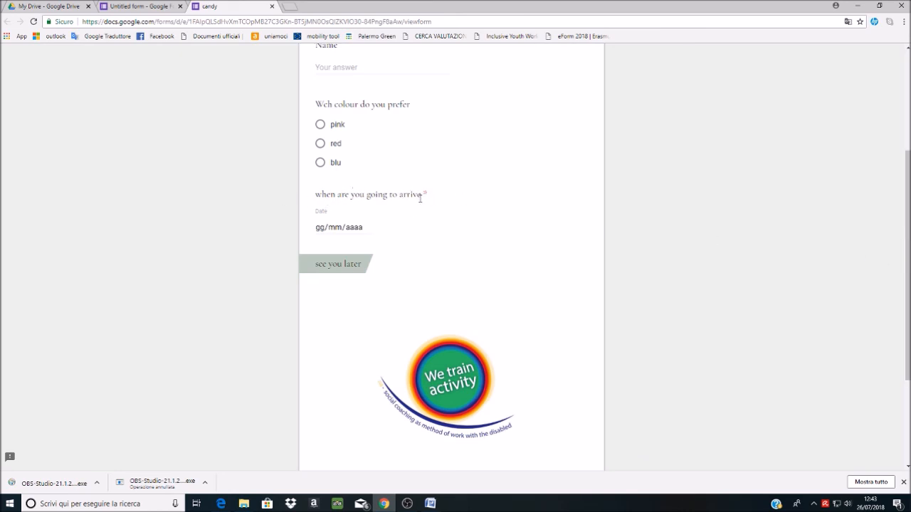
Answer the arrival question in the preview with the date 19/07/2018 and continue to the "Personal info" section.
left_click(319, 228)
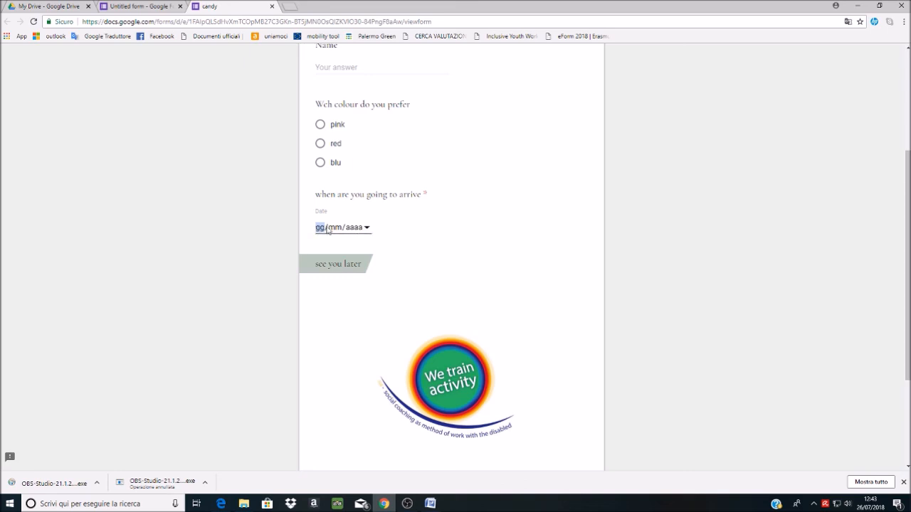
left_click(367, 228)
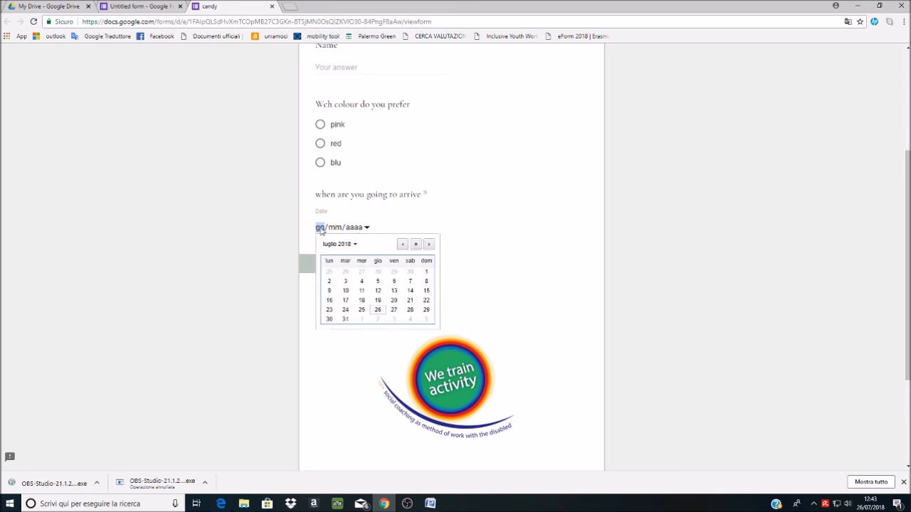
left_click(377, 300)
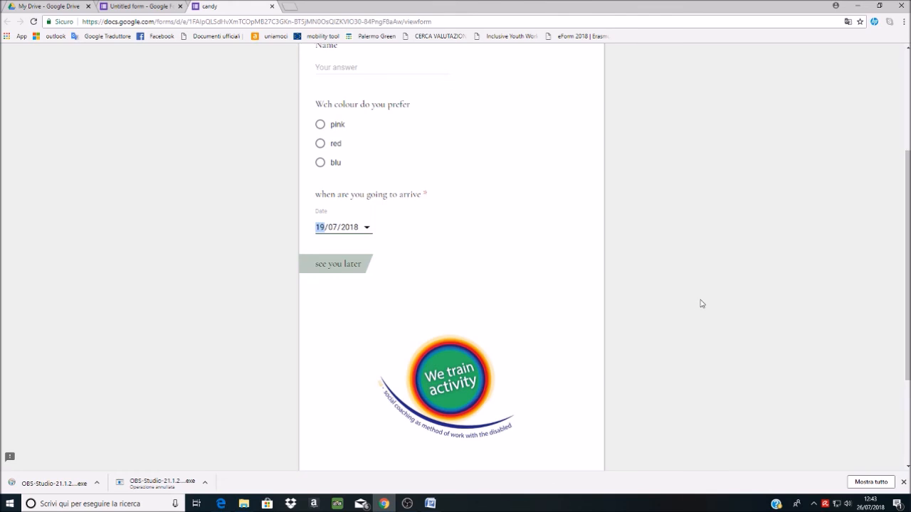
left_click_drag(907, 306, 908, 388)
left_click(339, 358)
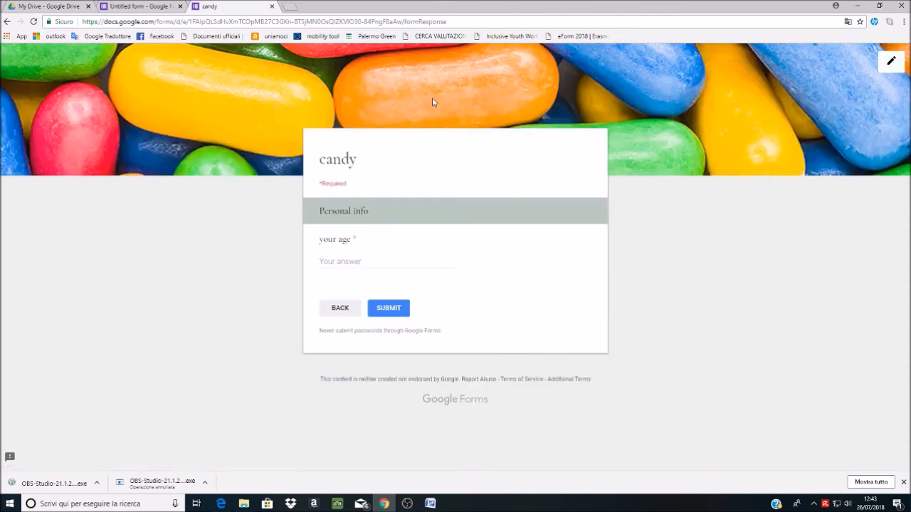
Return from the preview to the form editor and go back to the start of the candy form.
left_click(143, 6)
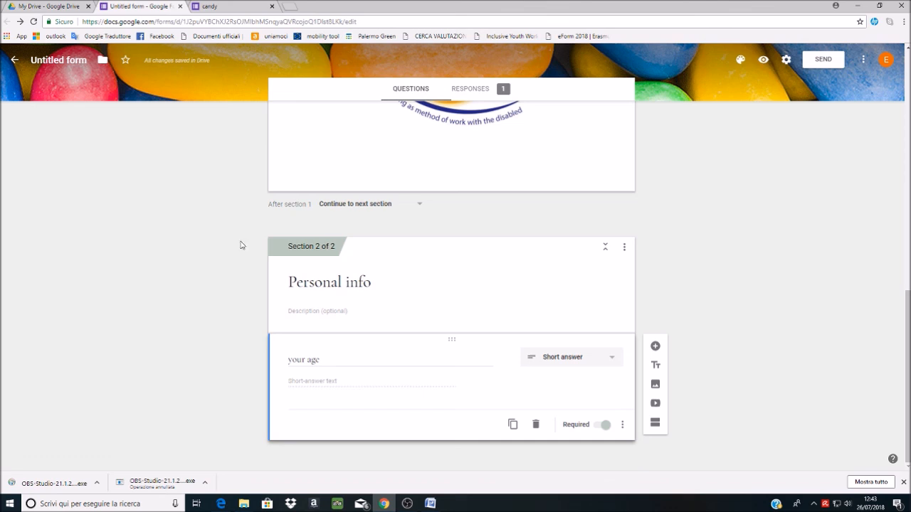
scroll(890, 375, "up", 8)
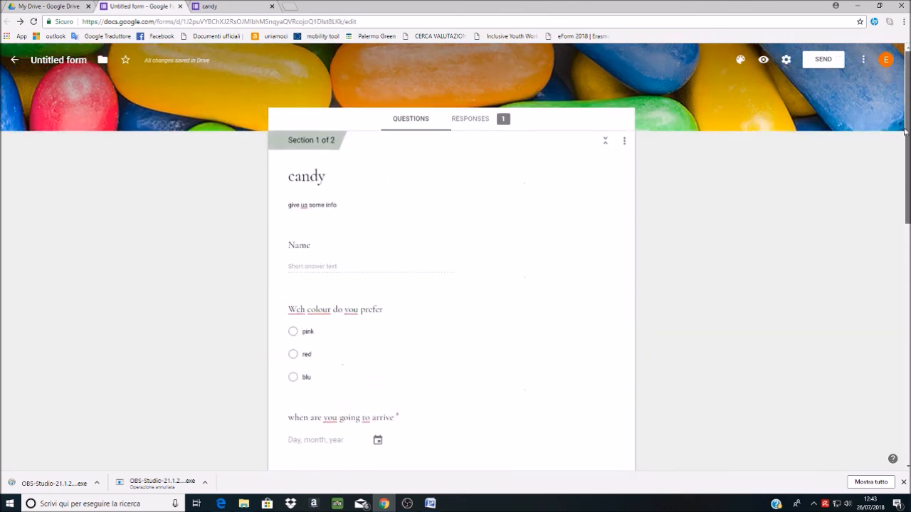